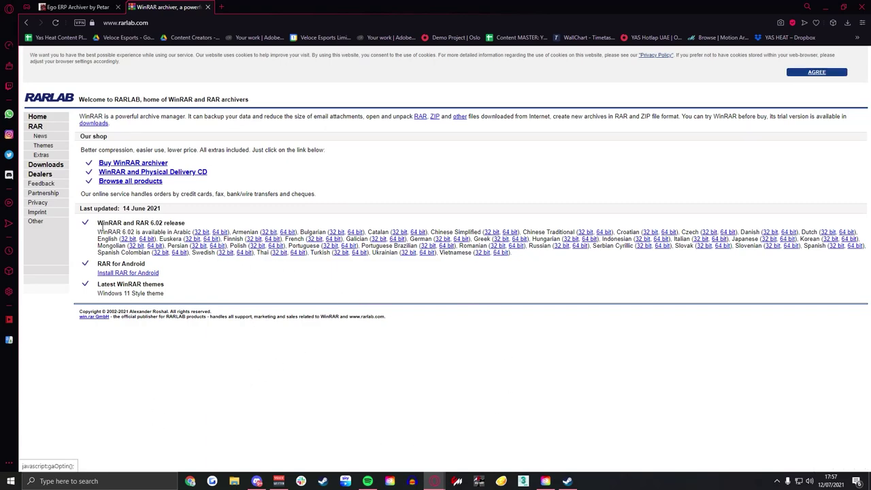
# Save winrar-x64-602.exe (64-bit English WinRAR 6.02) to the Desktop, then show the Ego ERP Archiver page.
pyautogui.moveTo(100, 223); pyautogui.dragTo(176, 224)
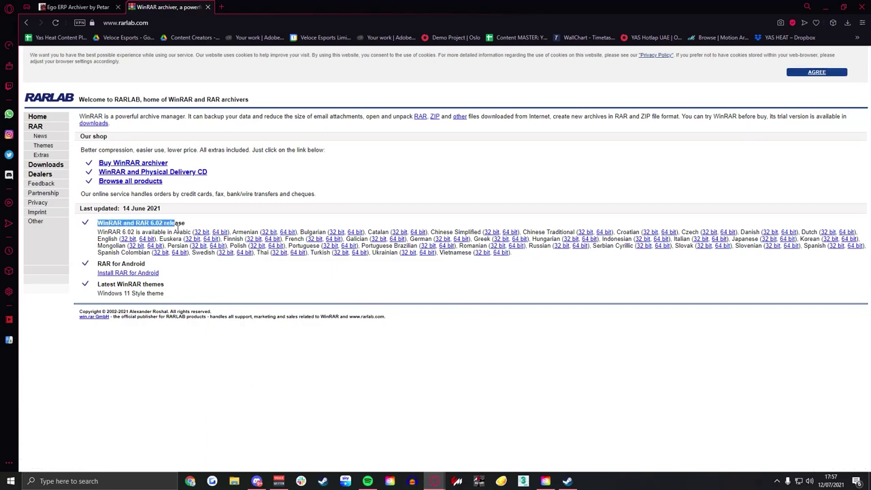
pyautogui.click(145, 240)
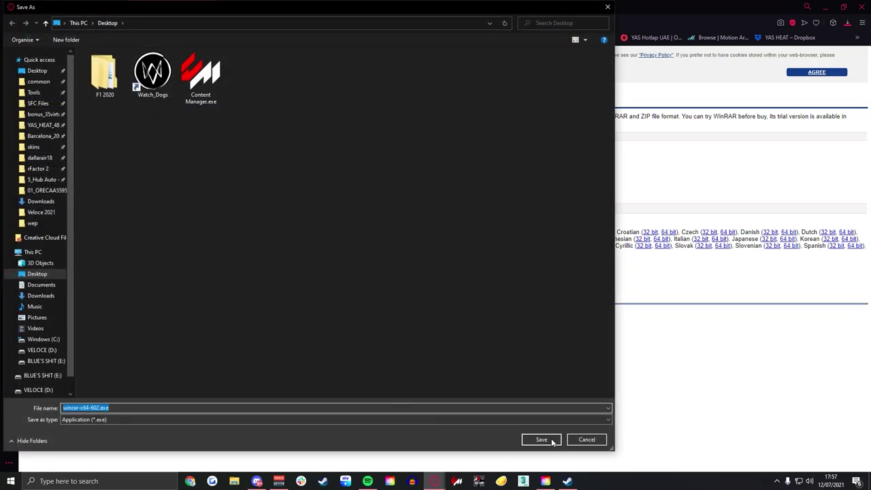
pyautogui.click(552, 441)
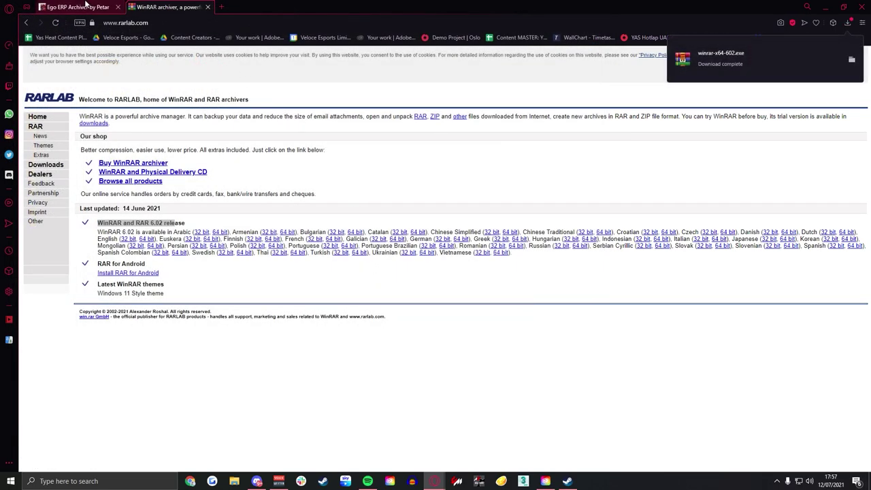
pyautogui.click(75, 7)
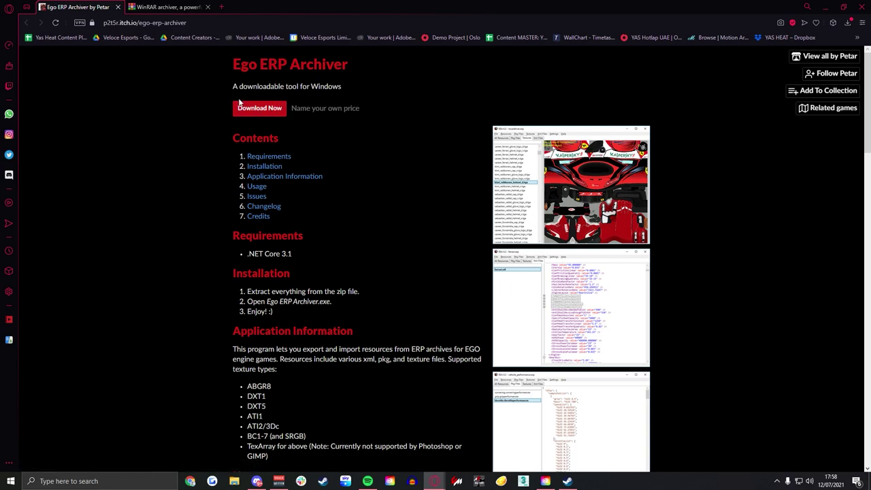
# Get Ego ERP Archiver 7.1.0.zip from itch.io without paying the suggested $2.00.
pyautogui.click(270, 110)
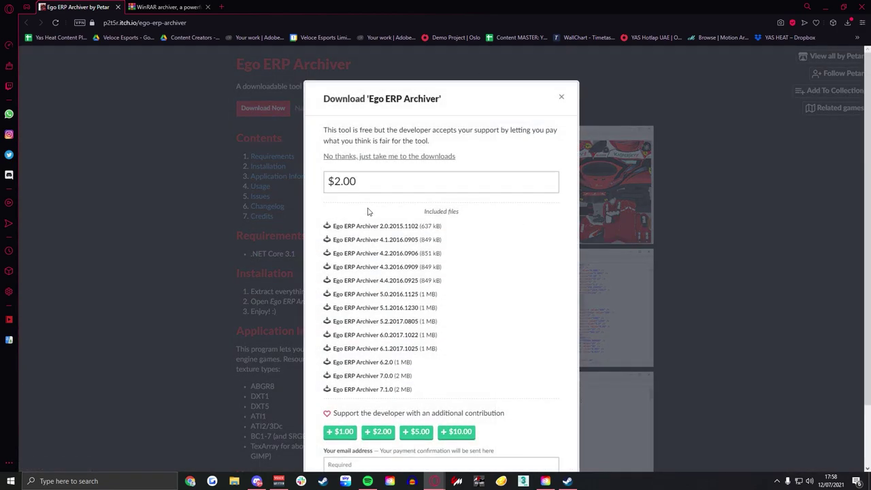
pyautogui.click(345, 182)
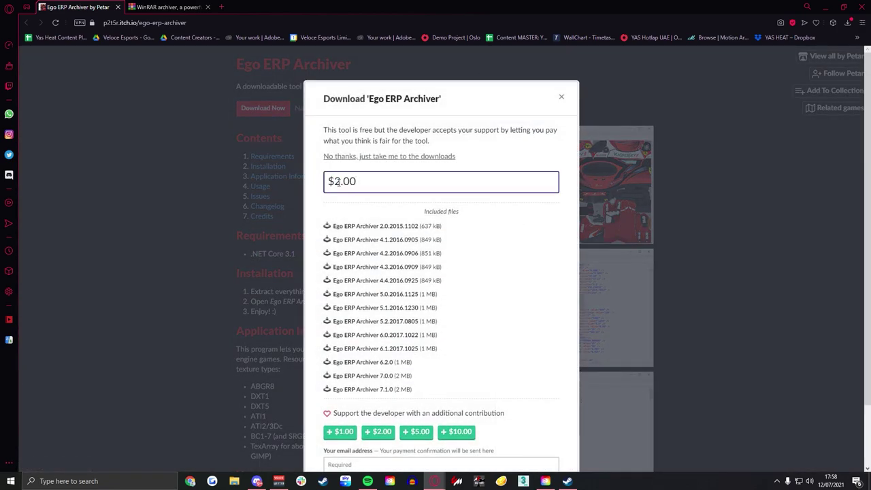
pyautogui.write('50')
pyautogui.press('BackSpace')
pyautogui.press('BackSpace')
pyautogui.click(401, 157)
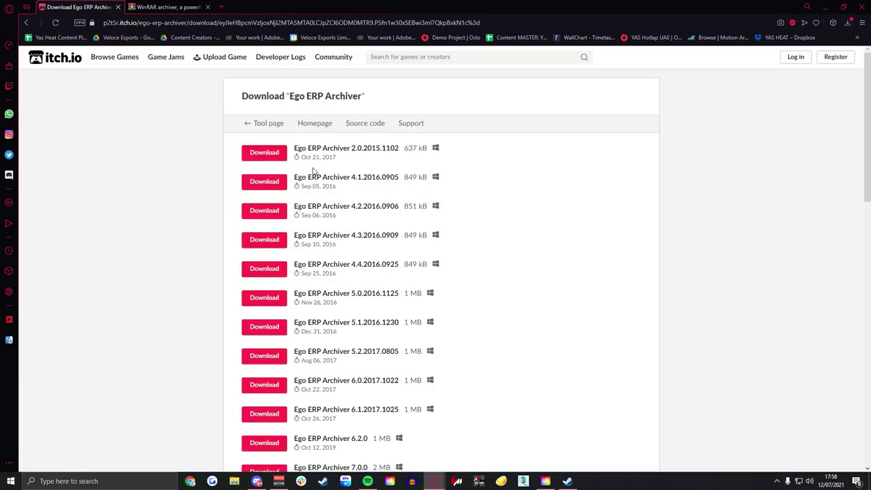
pyautogui.scroll(-3, 313, 157)
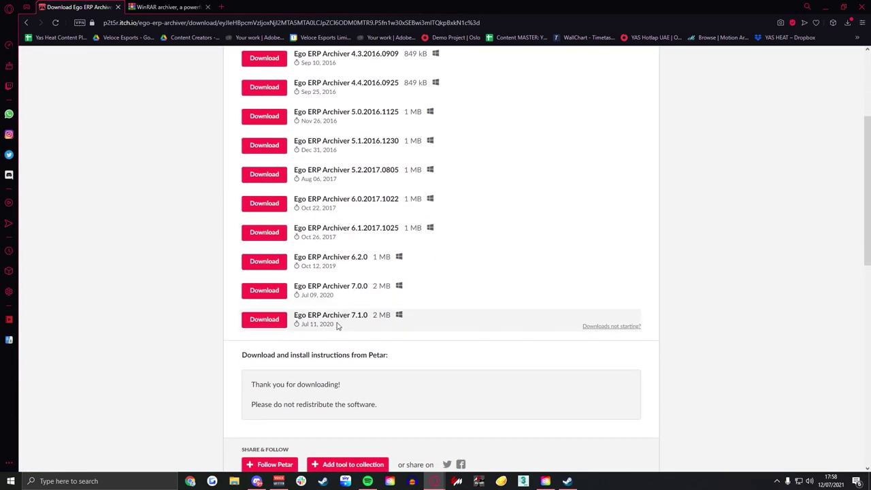
pyautogui.moveTo(337, 326); pyautogui.dragTo(303, 326)
pyautogui.click(278, 325)
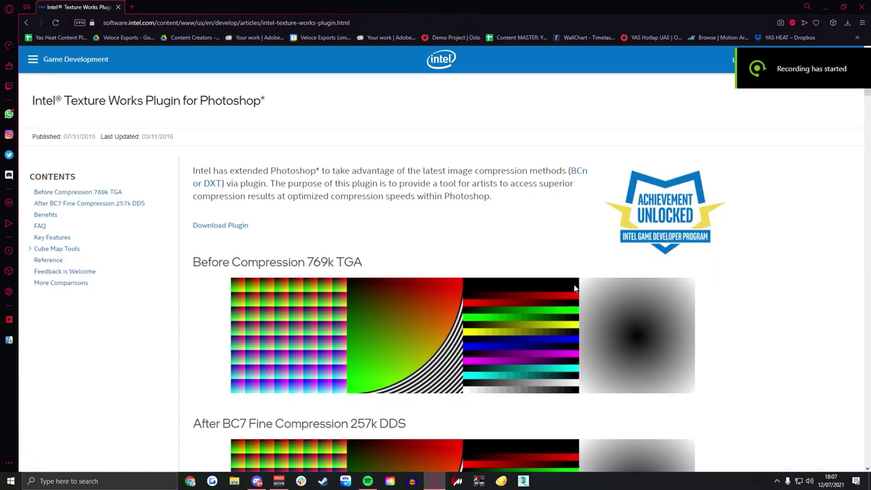
# Download IntelTextureWorks_1.0.4.zip using the ZIP button on the plugin's GitHub Pages site.
pyautogui.click(214, 226)
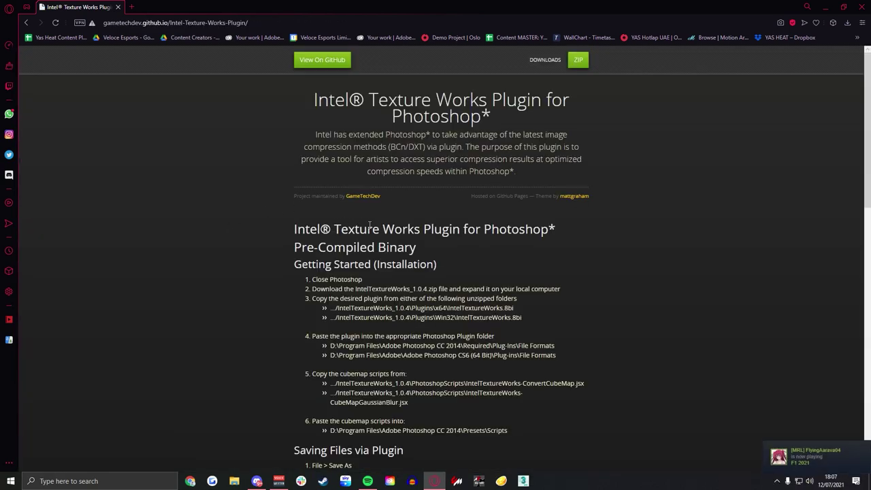
pyautogui.scroll(-3, 390, 183)
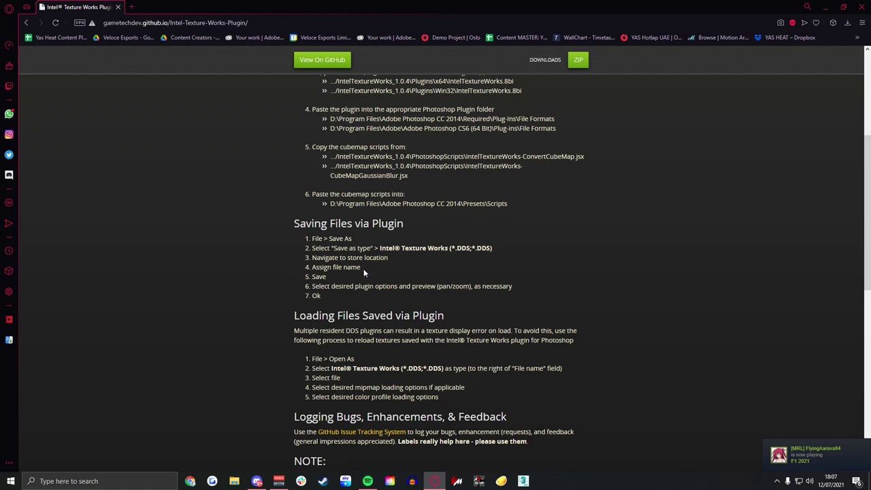
pyautogui.scroll(-1, 364, 272)
pyautogui.scroll(-6, 361, 289)
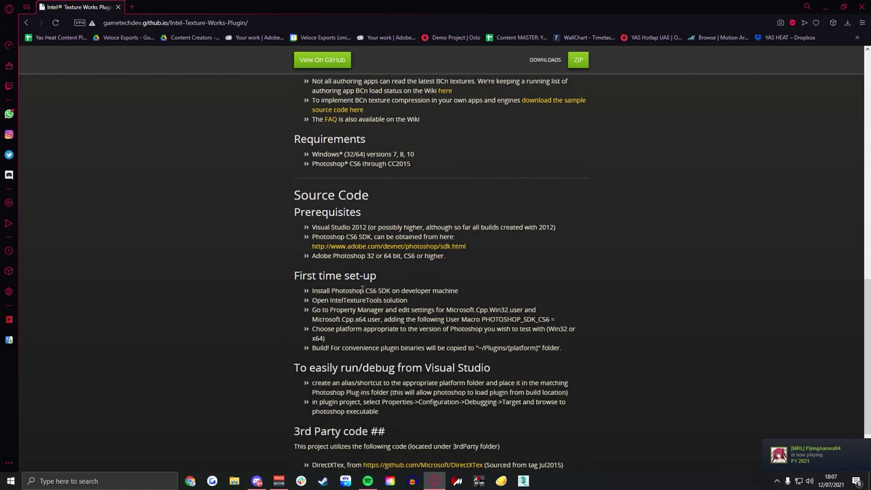
pyautogui.scroll(15, 307, 206)
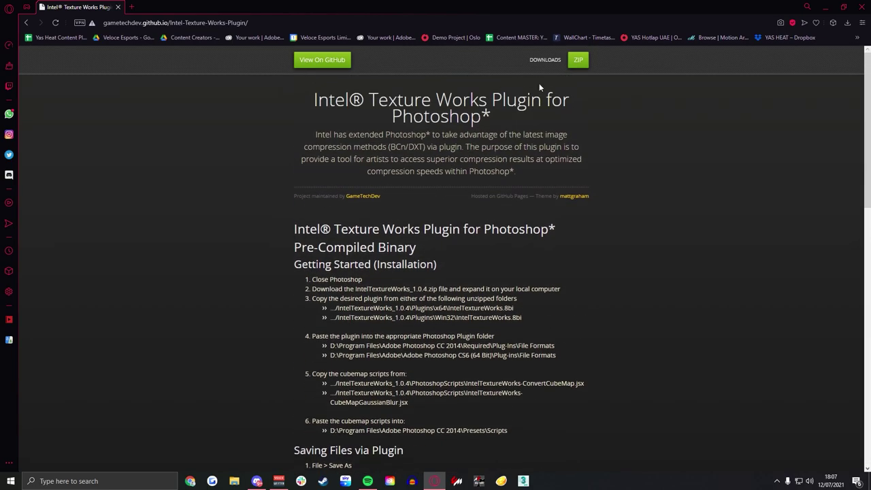
pyautogui.click(577, 63)
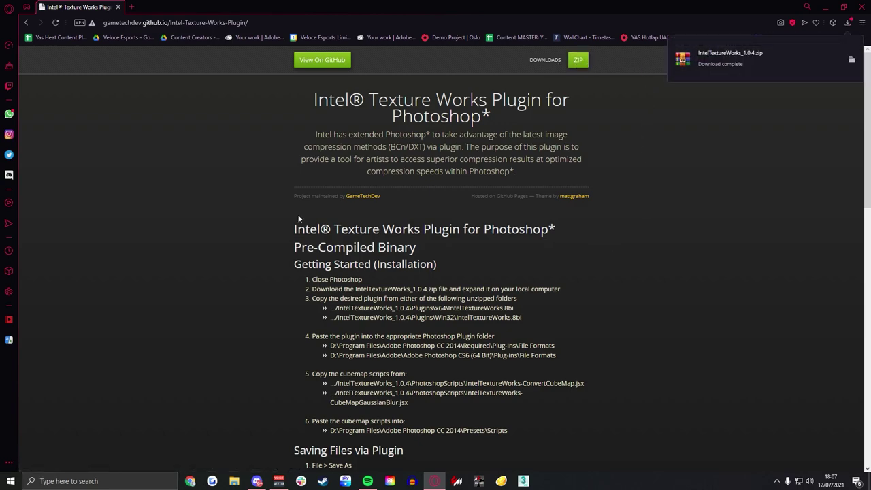
pyautogui.moveTo(298, 214); pyautogui.dragTo(585, 434)
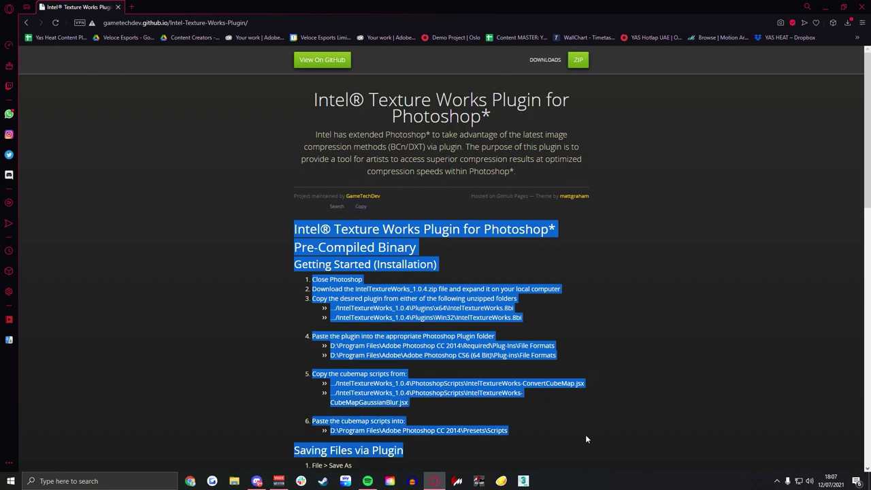
pyautogui.click(610, 416)
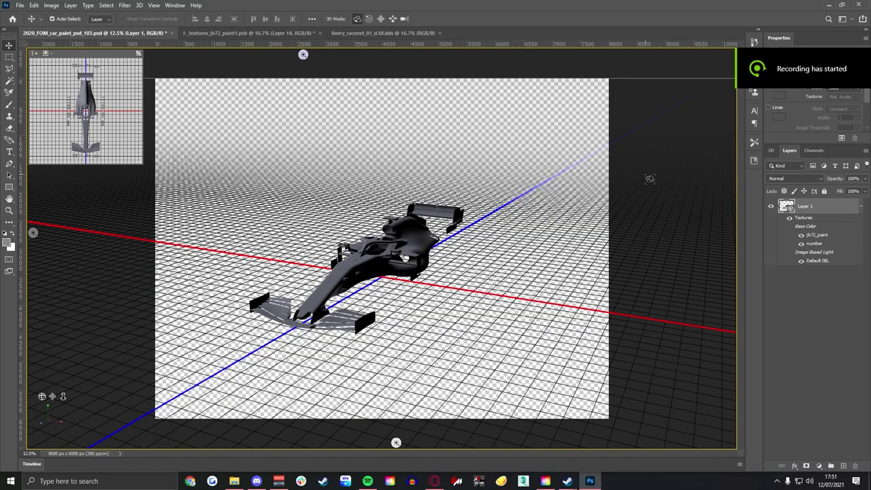
# In the car's texture layout document, set the UV Overlays colour to black (000000).
pyautogui.moveTo(650, 178); pyautogui.dragTo(699, 231)
pyautogui.moveTo(553, 278)
pyautogui.mouseDown()
pyautogui.moveTo(480, 266)
pyautogui.moveTo(412, 279)
pyautogui.moveTo(360, 128)
pyautogui.mouseUp()
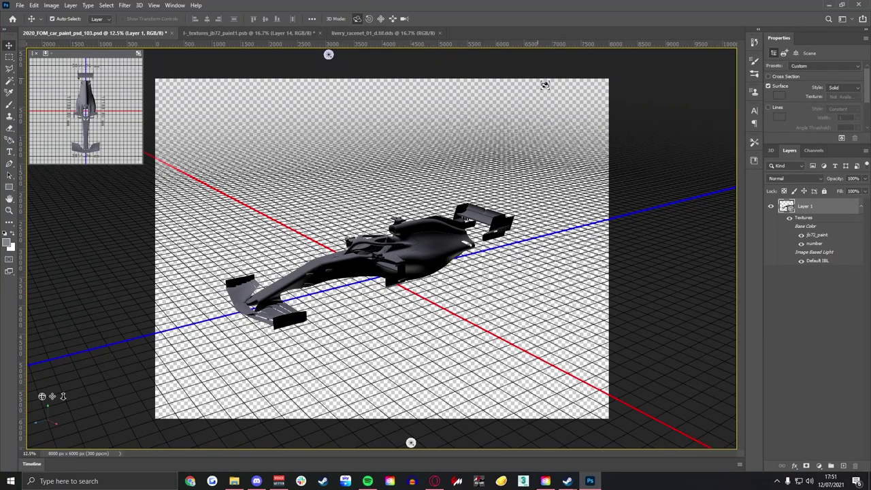
pyautogui.hotkey('ctrl', 'Tab')
pyautogui.scroll(-3, 790, 134)
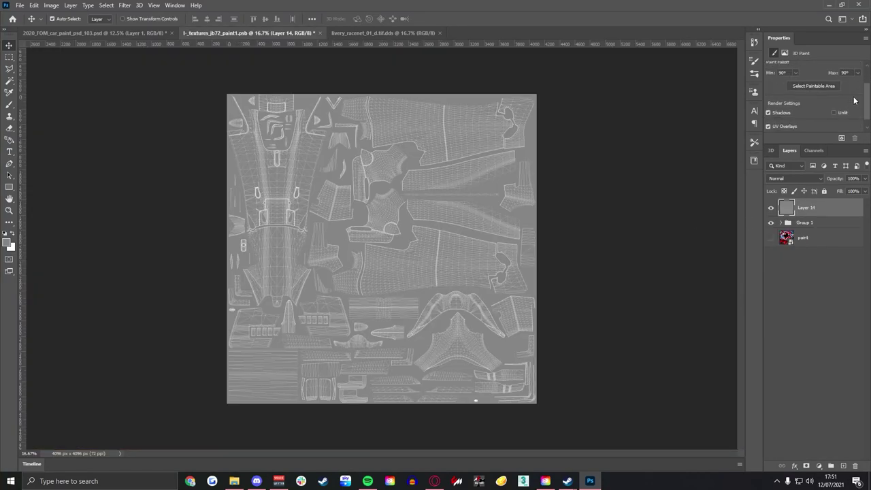
pyautogui.moveTo(825, 150); pyautogui.dragTo(825, 244)
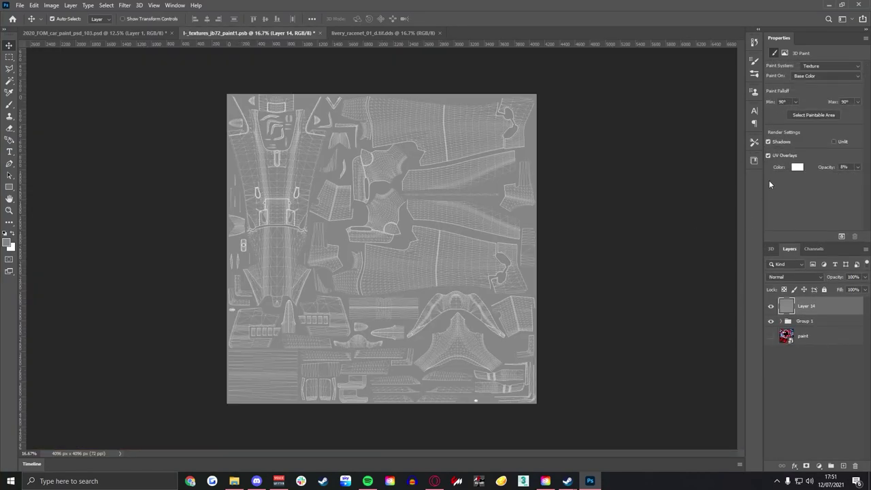
pyautogui.click(797, 167)
pyautogui.write('000000')
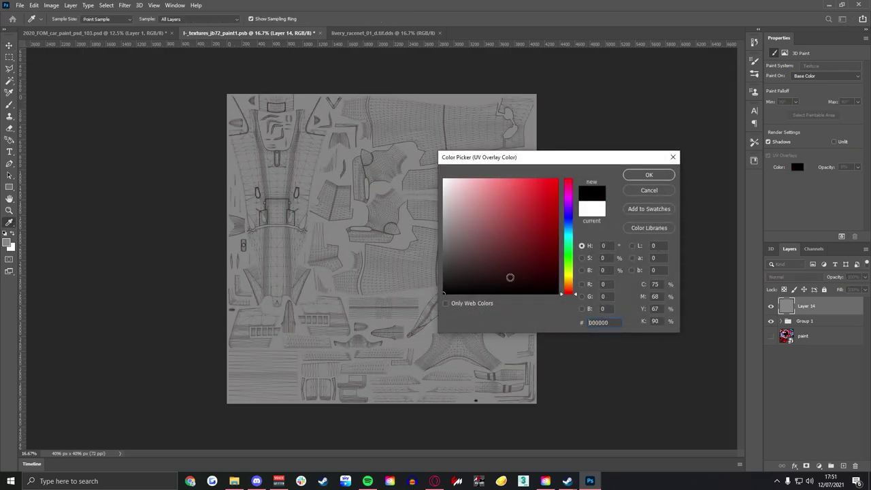
pyautogui.click(668, 175)
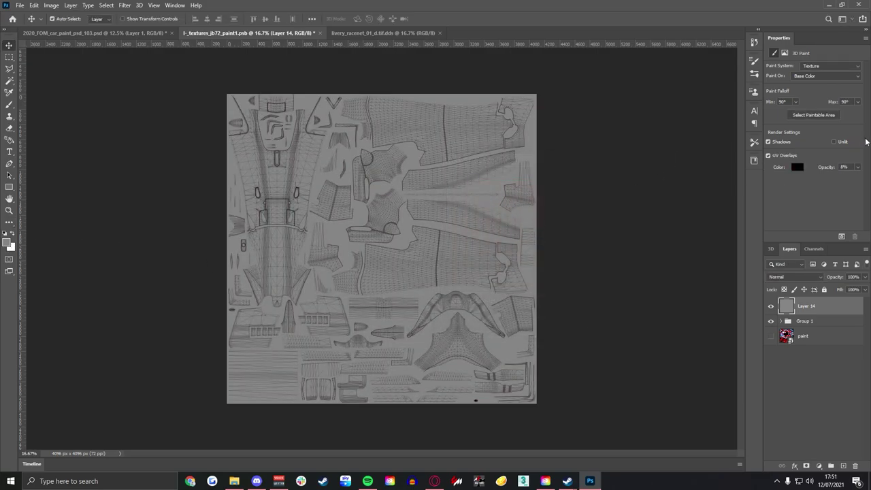
# Set the foreground colour to black (000000) and use a 62 px Brush.
pyautogui.click(9, 246)
pyautogui.write('000000')
pyautogui.click(633, 175)
pyautogui.click(13, 107)
pyautogui.click(66, 18)
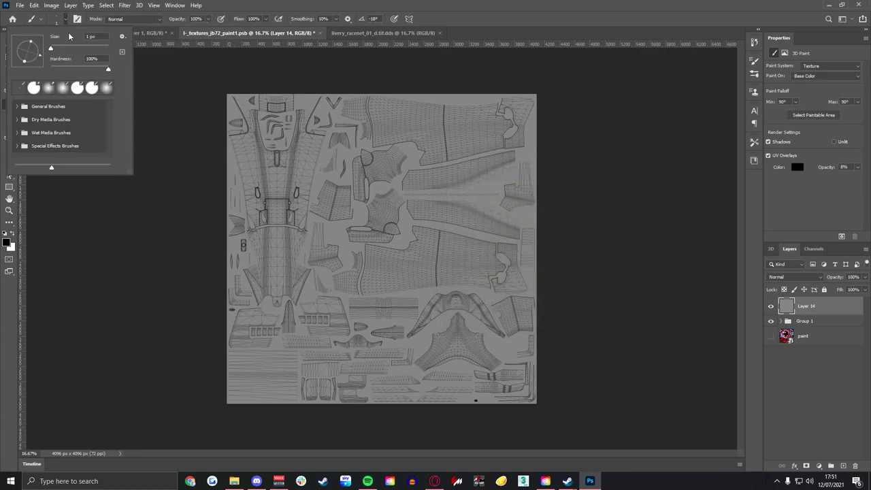
pyautogui.click(68, 47)
# Paint black dots and curved strokes as smiley faces on the UV texture.
pyautogui.click(448, 253)
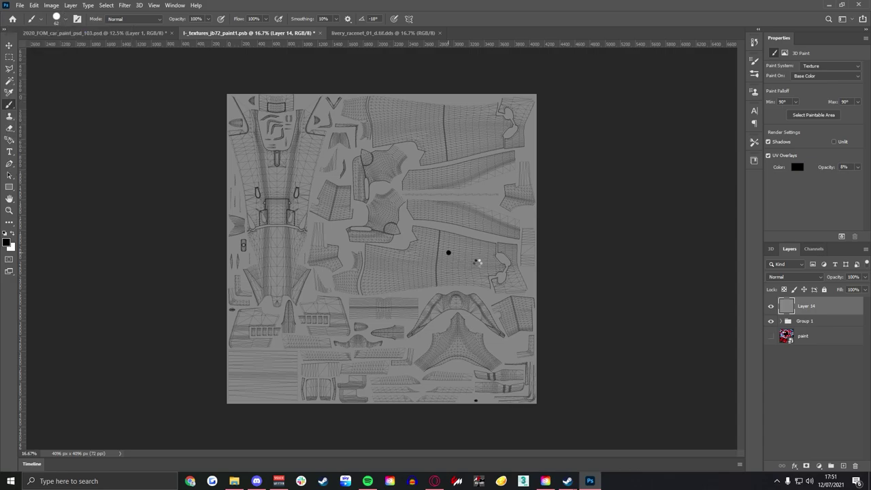
pyautogui.moveTo(465, 277); pyautogui.dragTo(479, 276)
pyautogui.moveTo(452, 120); pyautogui.dragTo(471, 130)
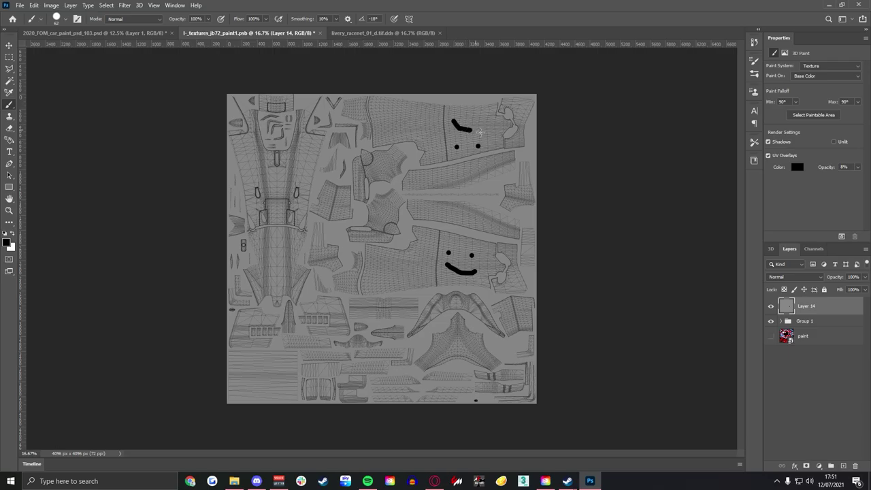
# Orbit the 3D car model around to inspect its Minecraft texture.
pyautogui.click(89, 32)
pyautogui.press('v')
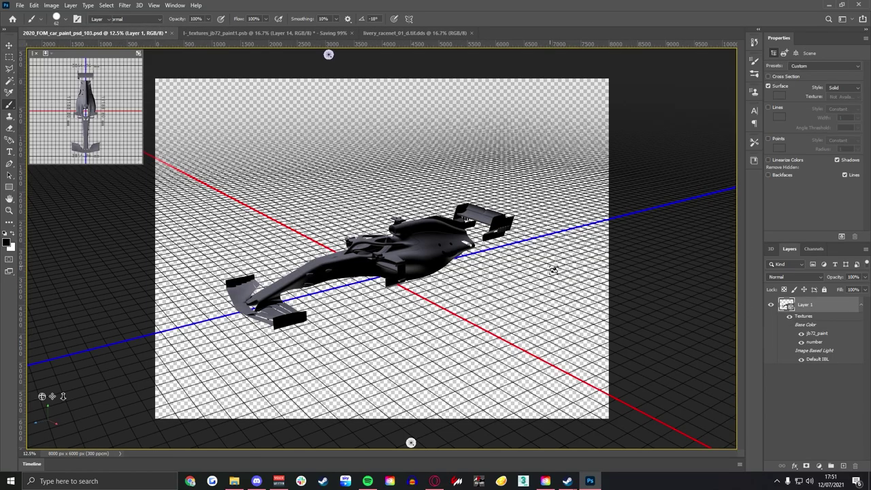
pyautogui.moveTo(554, 266); pyautogui.dragTo(544, 259)
pyautogui.moveTo(426, 287); pyautogui.dragTo(408, 158)
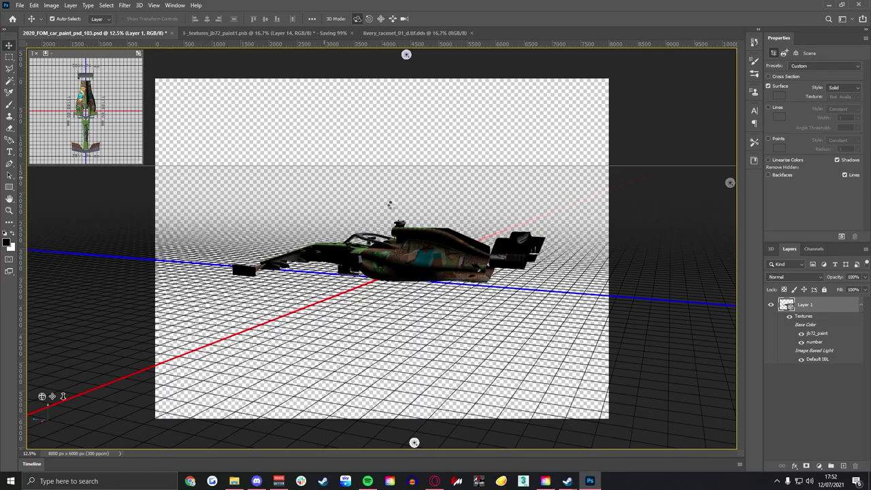
pyautogui.moveTo(424, 54); pyautogui.dragTo(424, 274)
# Rotate the scene light across the car, then orbit the camera to view it from above.
pyautogui.click(363, 55)
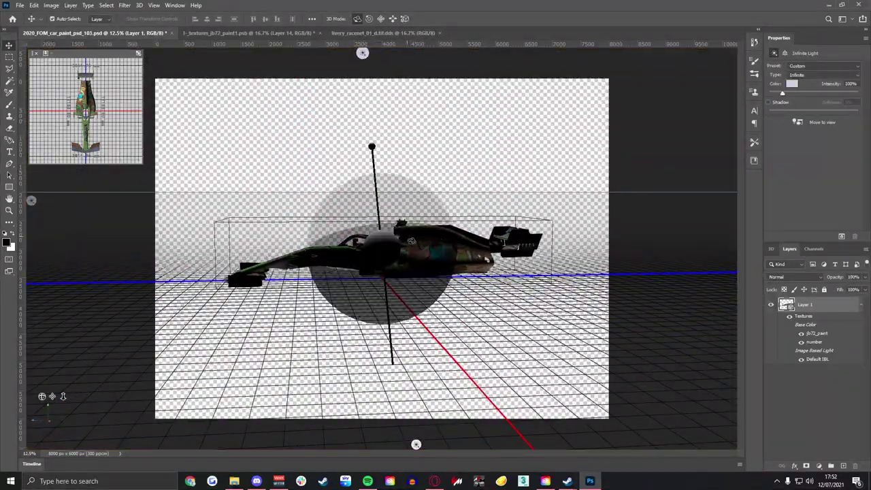
pyautogui.moveTo(369, 367); pyautogui.dragTo(412, 369)
pyautogui.click(306, 132)
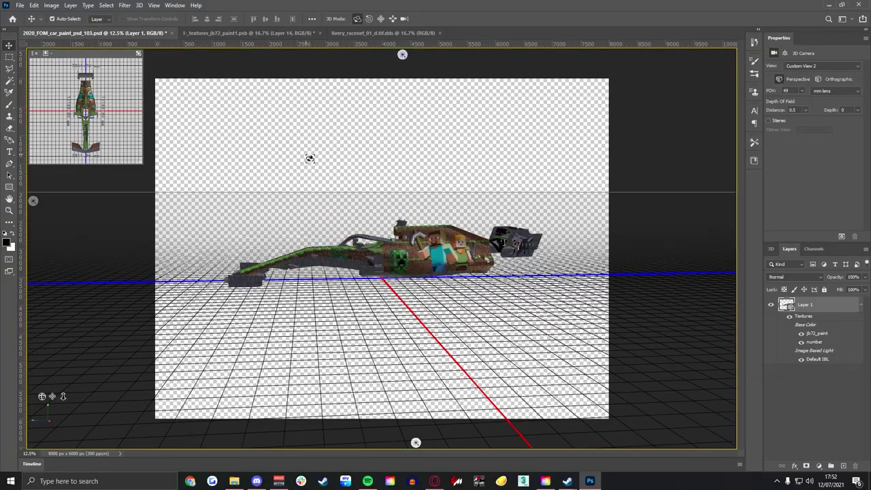
pyautogui.moveTo(305, 159); pyautogui.dragTo(354, 155)
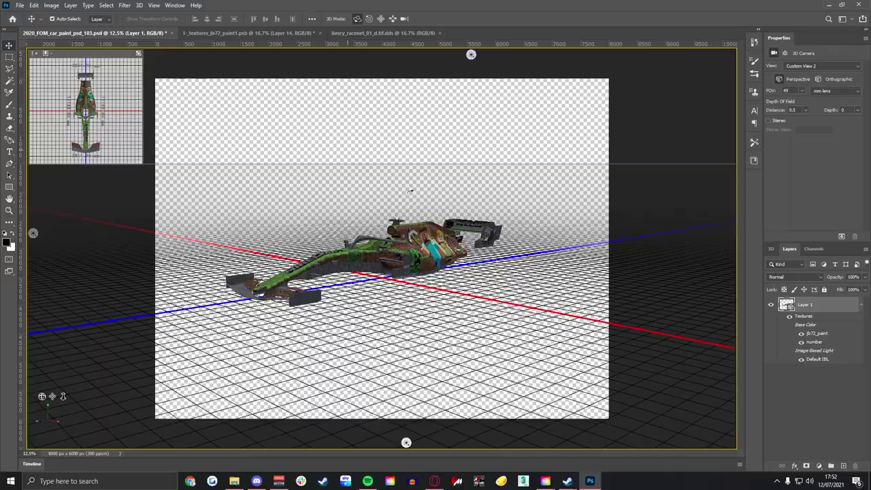
pyautogui.moveTo(410, 191); pyautogui.dragTo(330, 195)
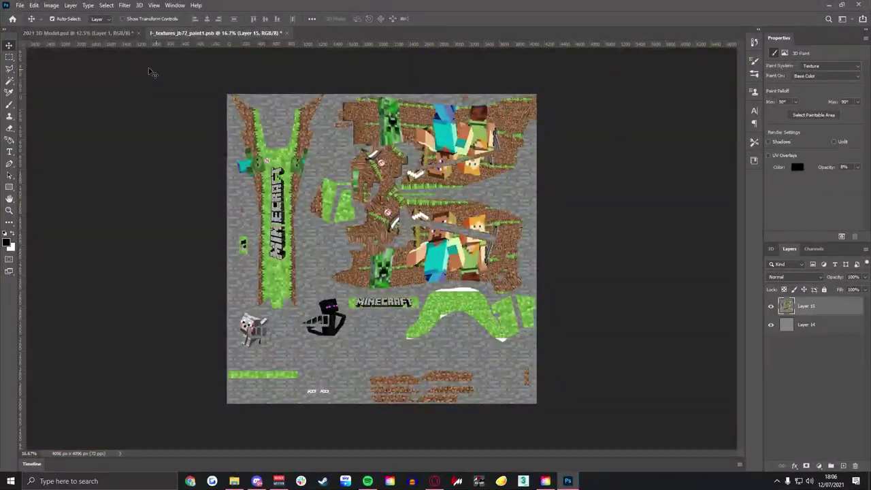
# Save the texture to the Desktop as Intel Texture Works (*.DDS) under a new file name.
pyautogui.click(19, 4)
pyautogui.click(31, 111)
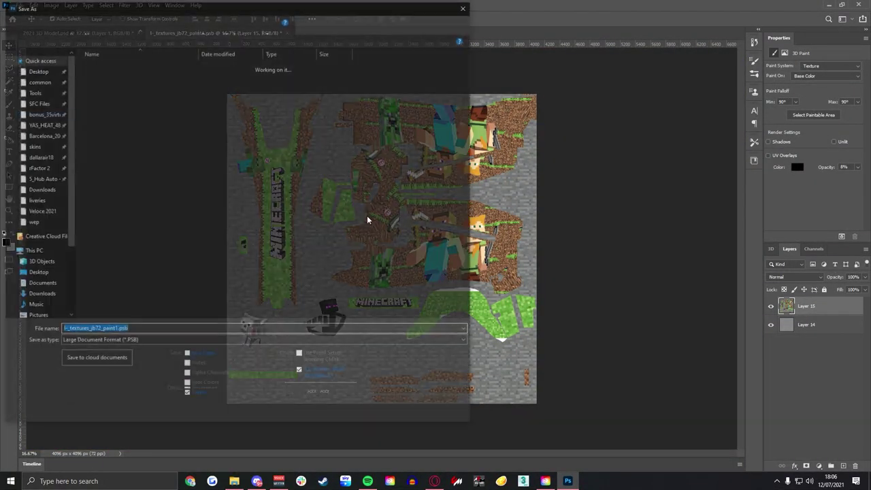
pyautogui.click(228, 342)
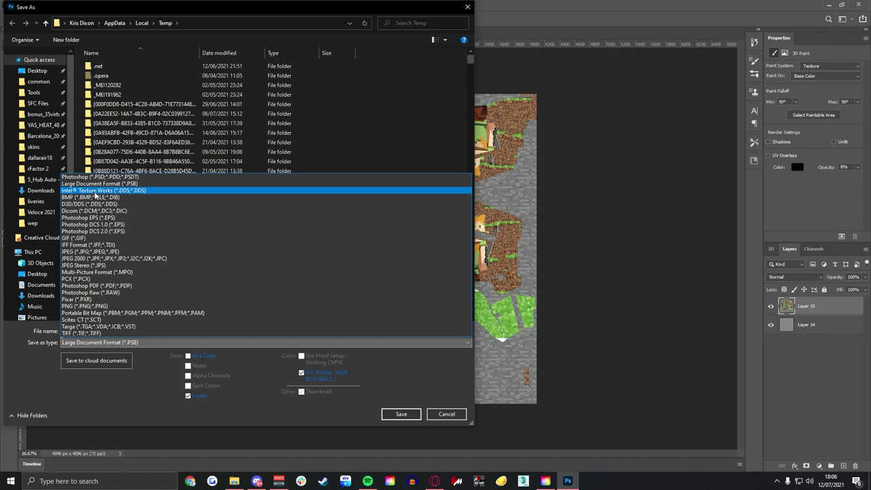
pyautogui.click(99, 191)
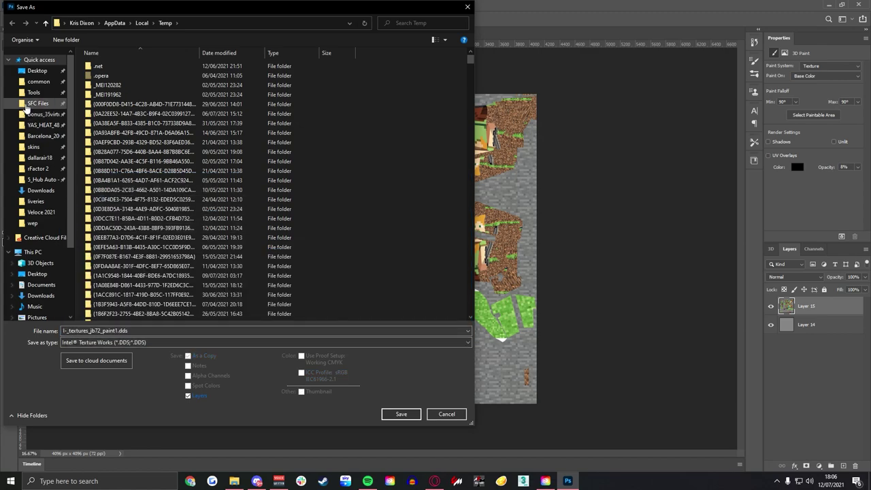
pyautogui.click(38, 70)
pyautogui.tripleClick(162, 334)
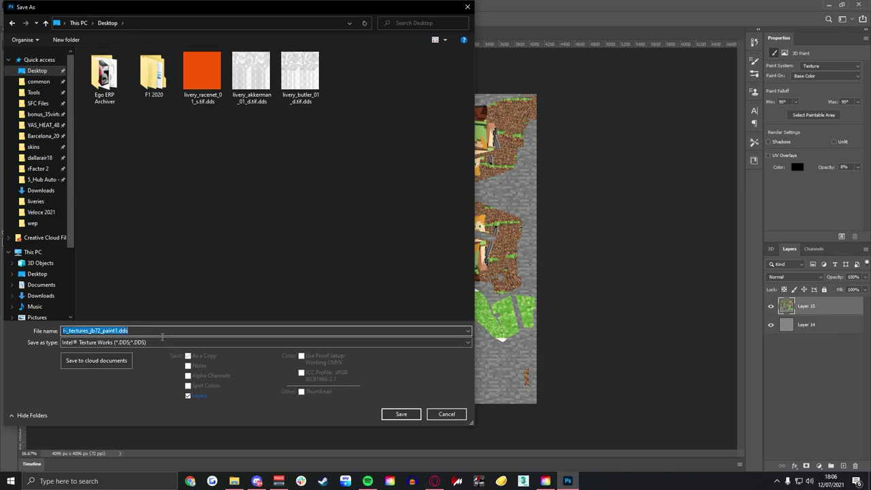
pyautogui.write('l')
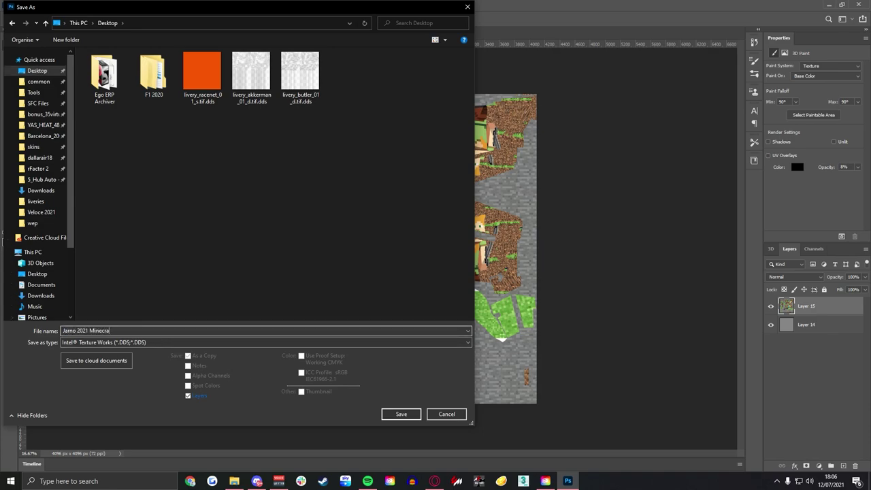
pyautogui.click(412, 418)
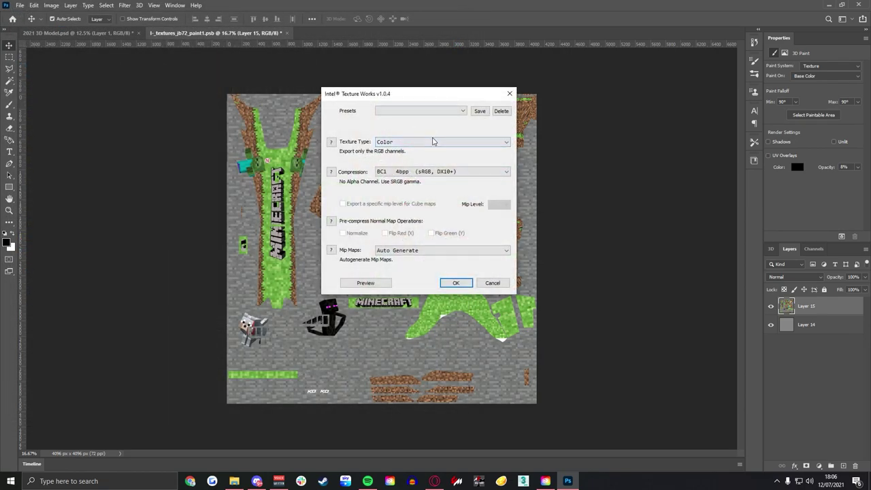
# Accept Texture Type Color, BC1 4bpp (sRGB, DX10+) compression and auto-generated mip maps.
pyautogui.click(449, 115)
pyautogui.click(448, 113)
pyautogui.click(449, 143)
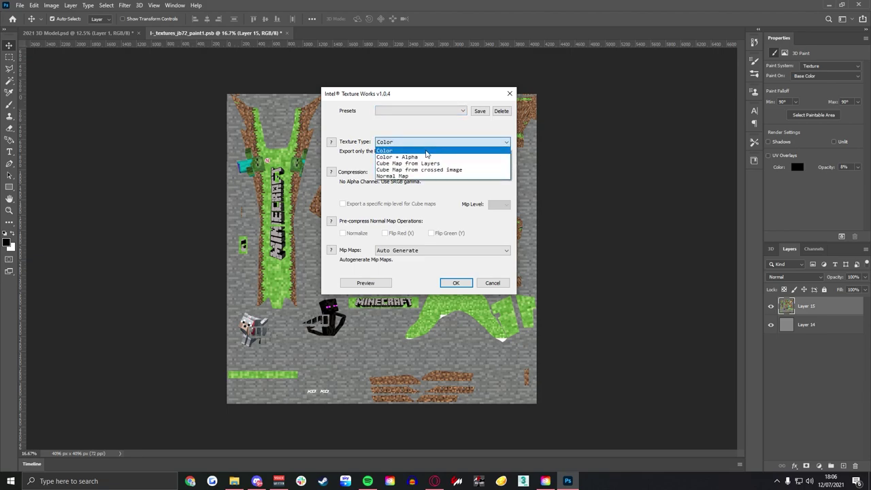
pyautogui.click(417, 154)
pyautogui.click(431, 172)
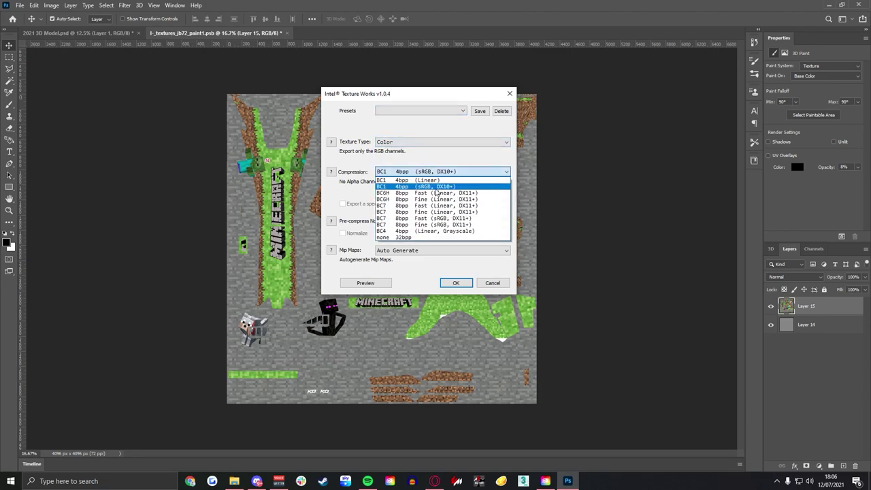
pyautogui.click(431, 187)
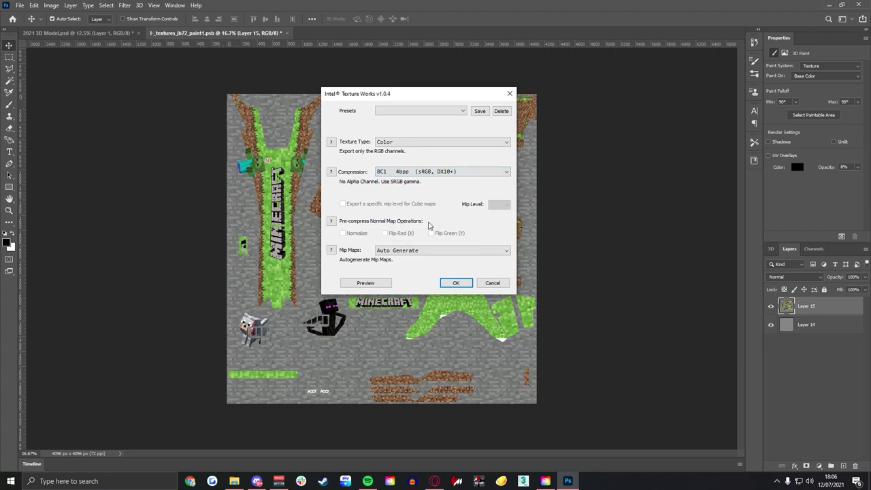
pyautogui.click(466, 284)
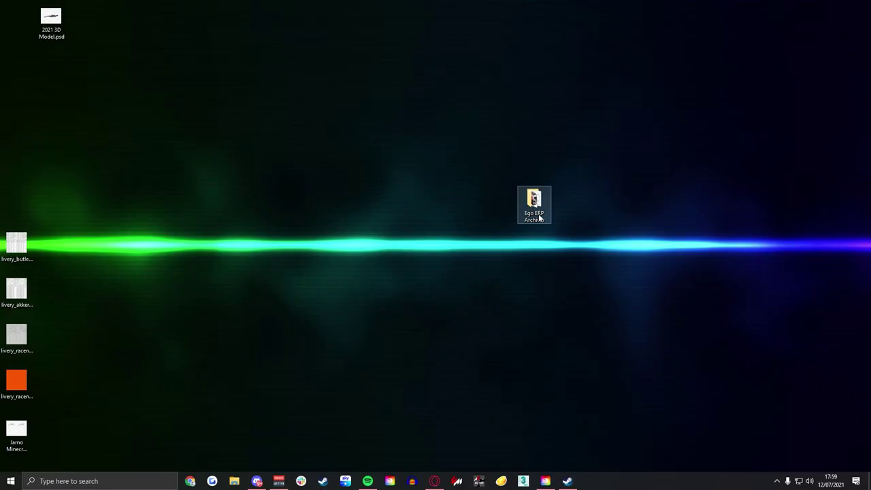
# Run Ego ERP Archiver.exe from its folder and choose Settings > Game Directory > Set Directory.
pyautogui.doubleClick(536, 207)
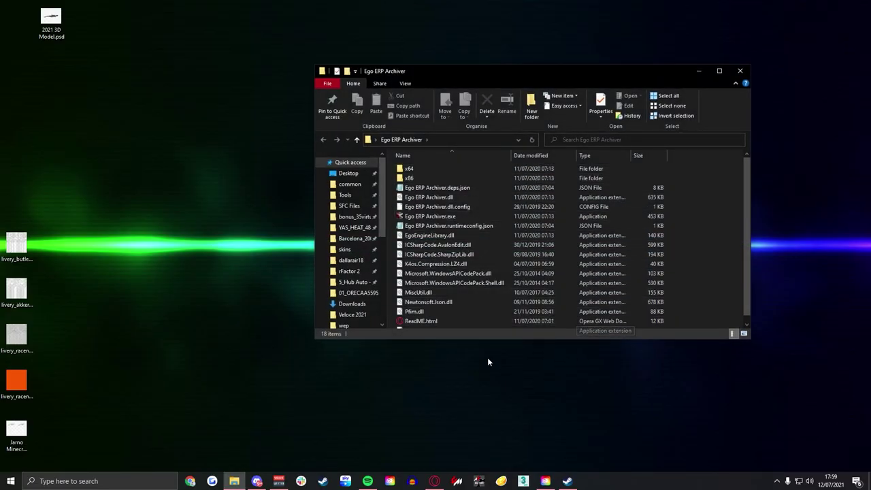
pyautogui.doubleClick(452, 217)
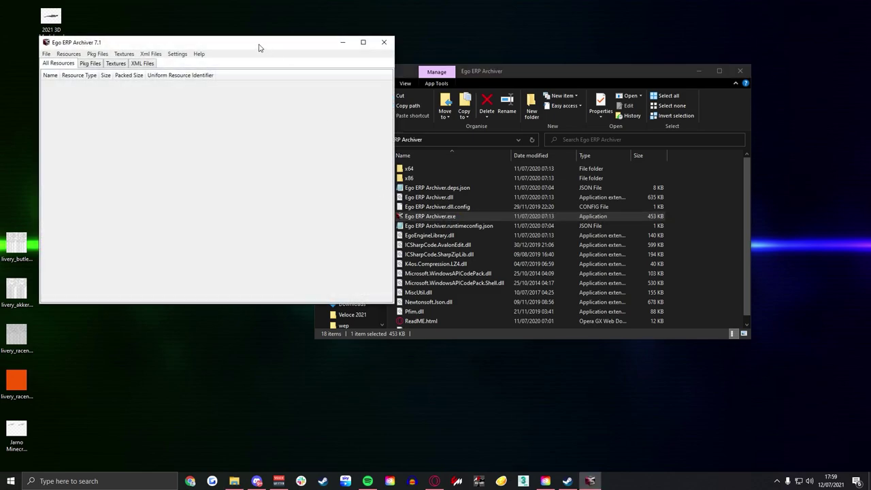
pyautogui.moveTo(258, 48); pyautogui.dragTo(516, 73)
pyautogui.click(433, 79)
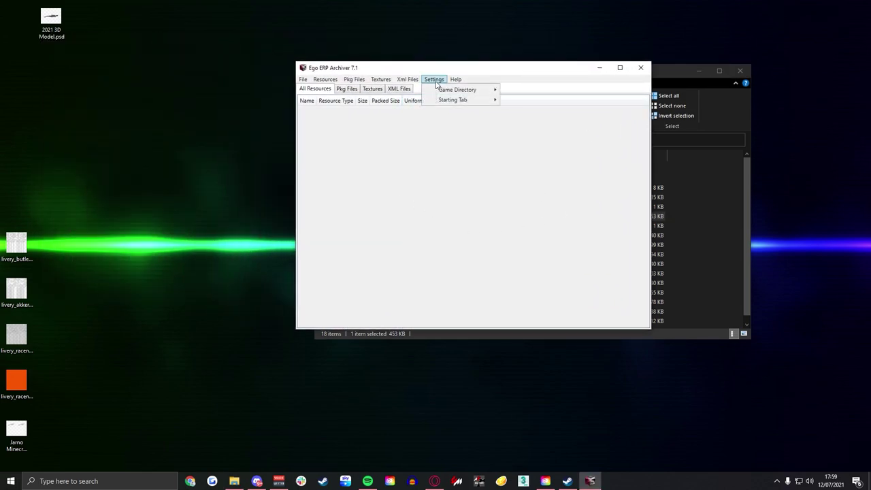
pyautogui.moveTo(454, 94)
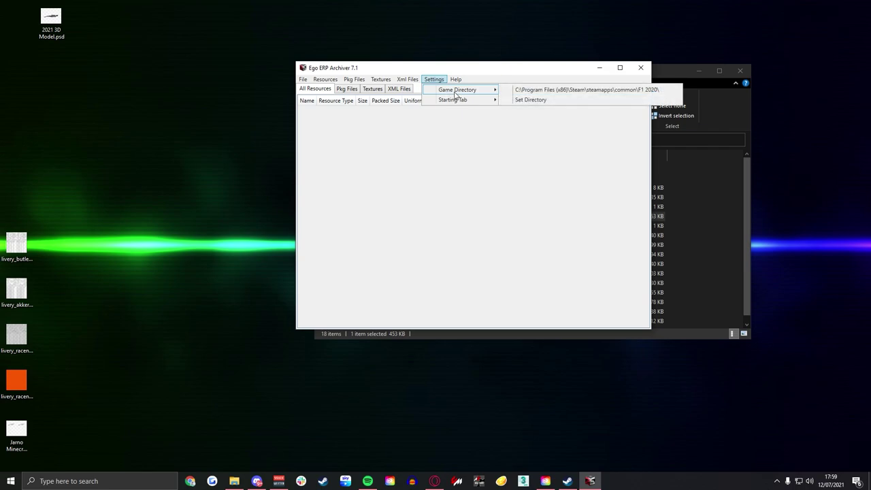
pyautogui.click(530, 100)
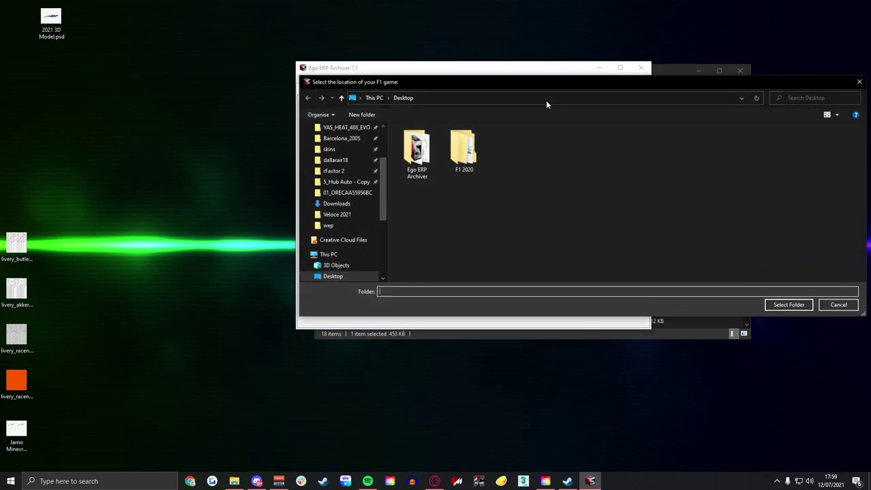
pyautogui.moveTo(385, 217); pyautogui.dragTo(384, 256)
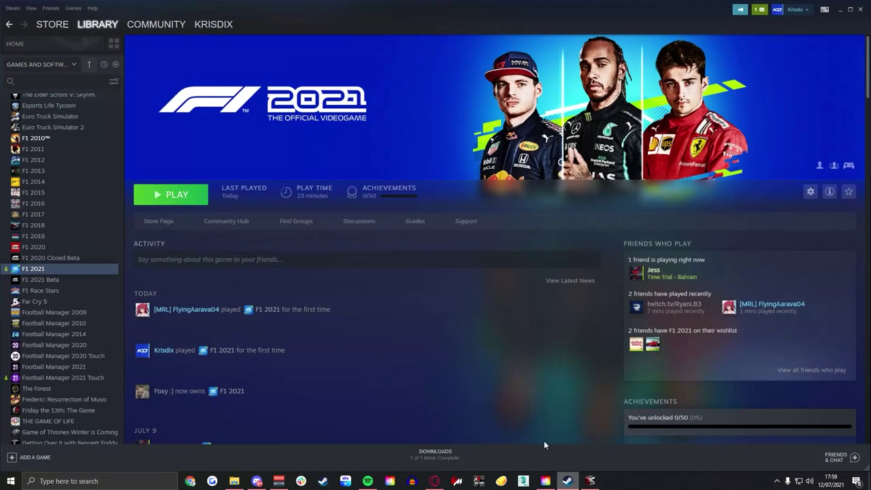
# Choose Manage > Browse local files for F1 2021 in the Steam library.
pyautogui.rightClick(57, 271)
pyautogui.moveTo(93, 310)
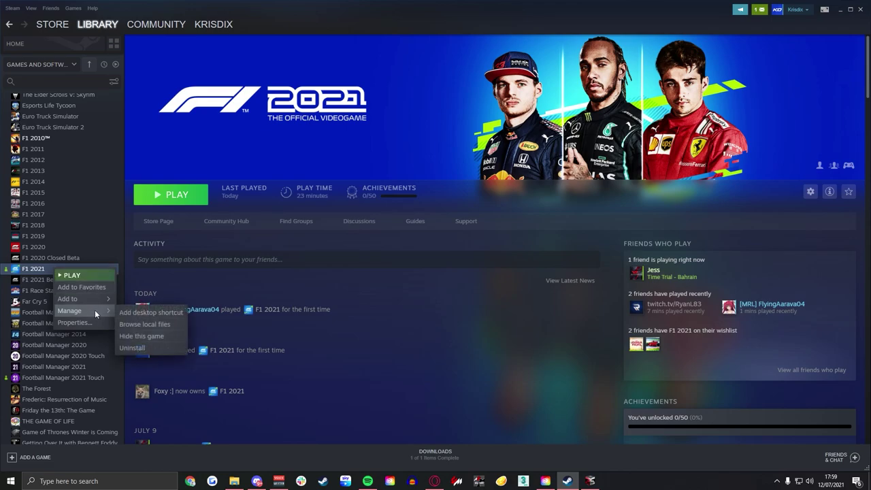
pyautogui.click(138, 322)
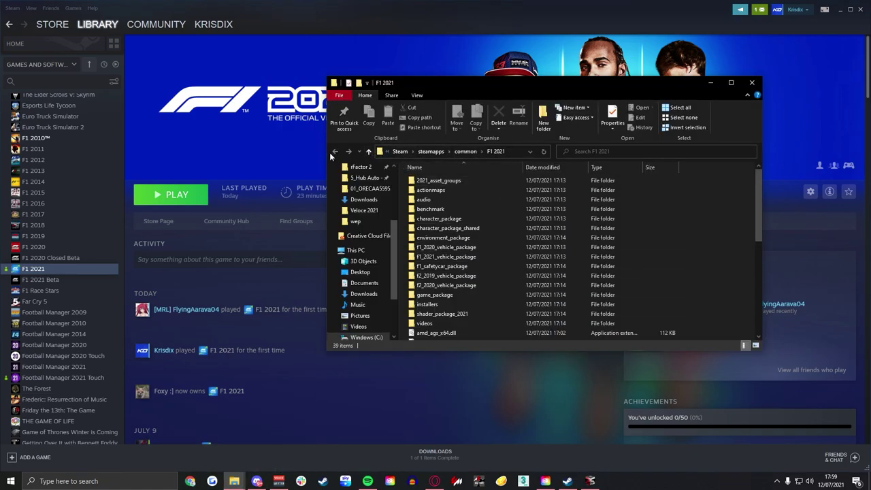
# Widen File Explorer to show the full F1 2021 install path, then return to Ego ERP Archiver.
pyautogui.moveTo(327, 153); pyautogui.dragTo(64, 162)
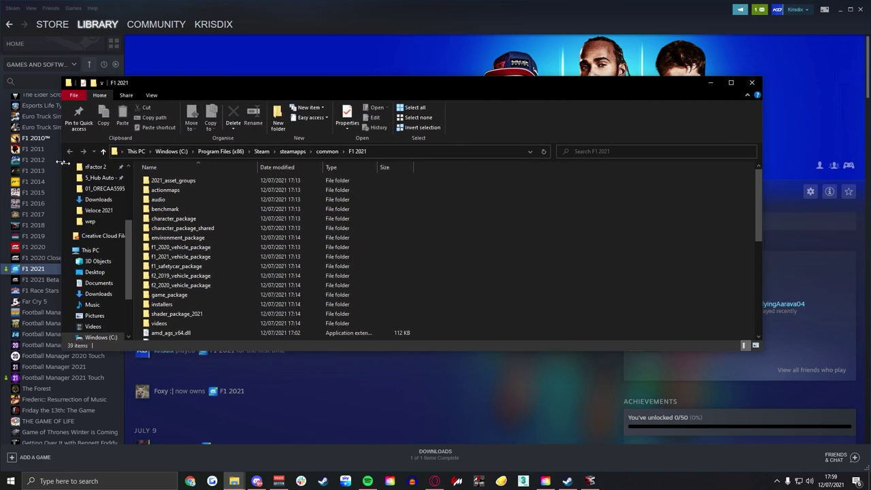
pyautogui.click(589, 479)
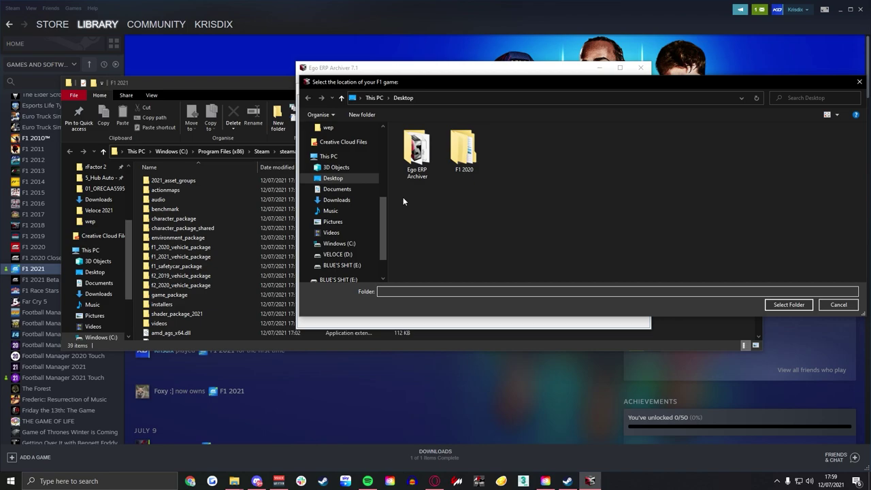
# Choose C:\Program Files (x86)\Steam\steamapps\common\F1 2021 as the game folder.
pyautogui.click(355, 244)
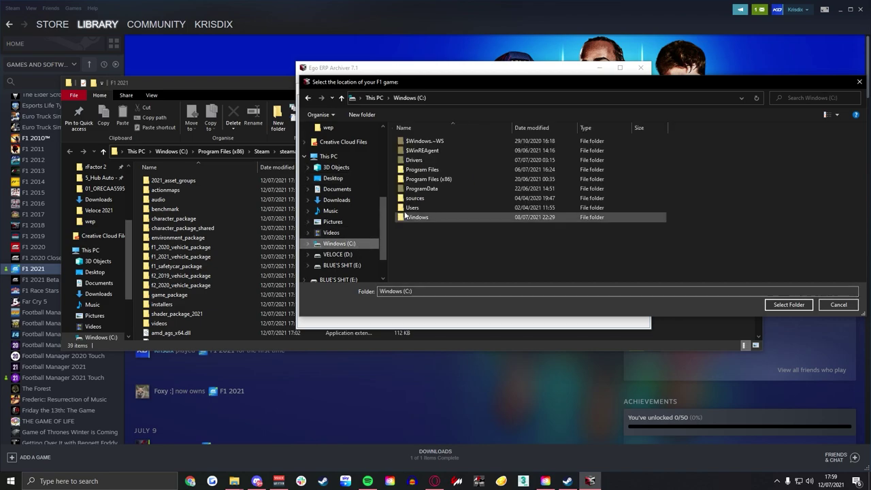
pyautogui.doubleClick(456, 181)
pyautogui.scroll(-8, 450, 254)
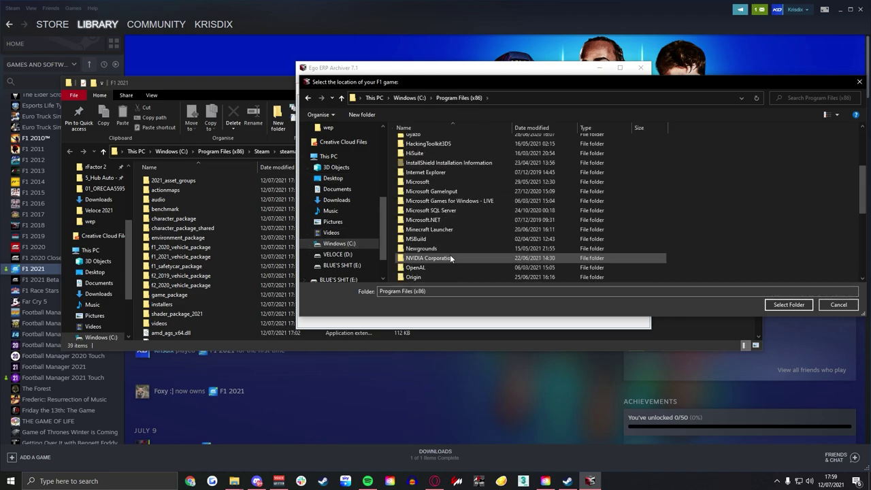
pyautogui.doubleClick(437, 259)
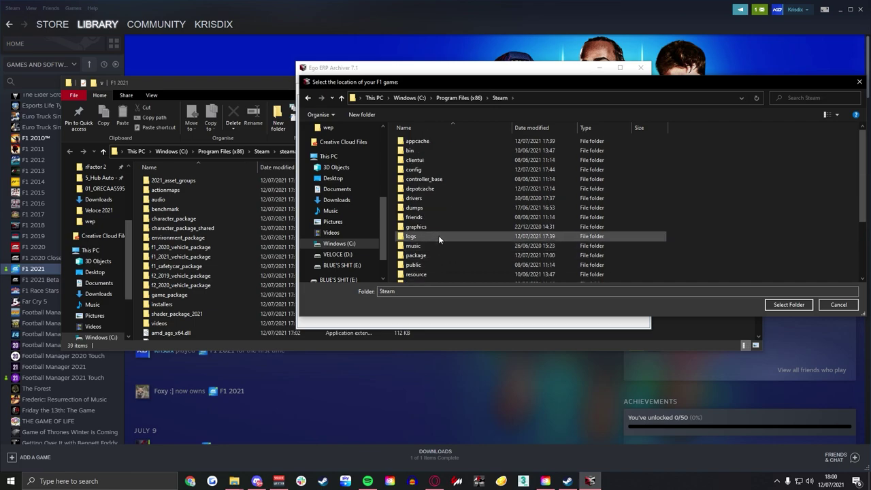
pyautogui.scroll(-3, 440, 248)
pyautogui.doubleClick(433, 259)
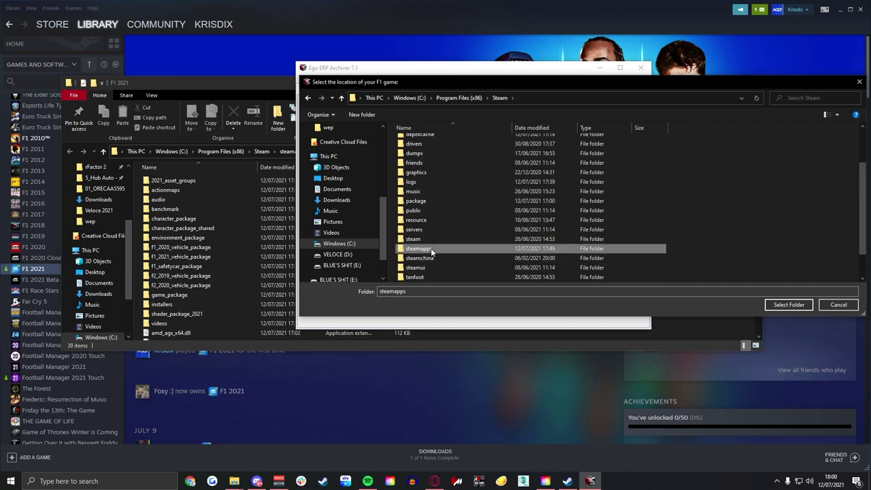
pyautogui.doubleClick(416, 140)
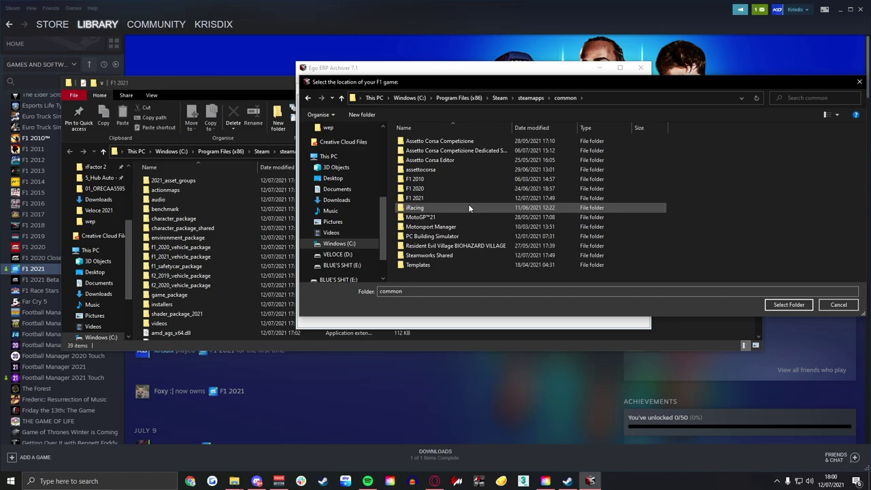
pyautogui.click(442, 199)
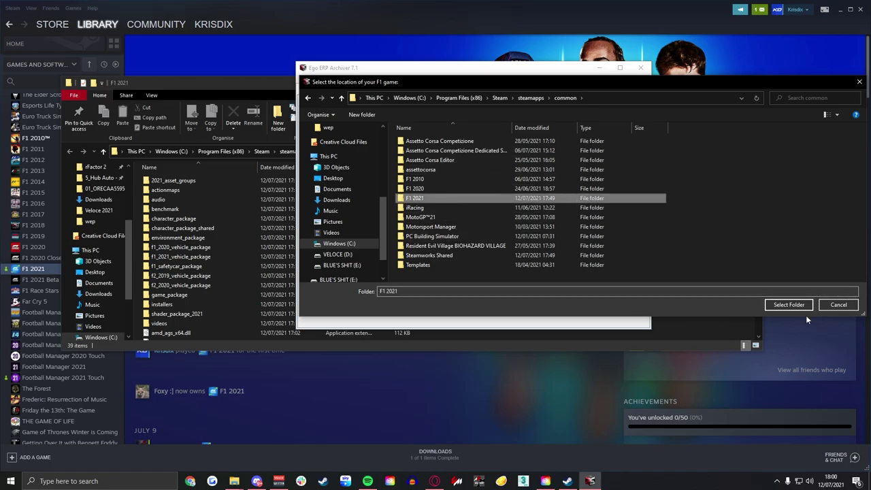
pyautogui.click(782, 305)
# Close the leftover Explorer, F1 2021 folder and Steam windows.
pyautogui.click(754, 82)
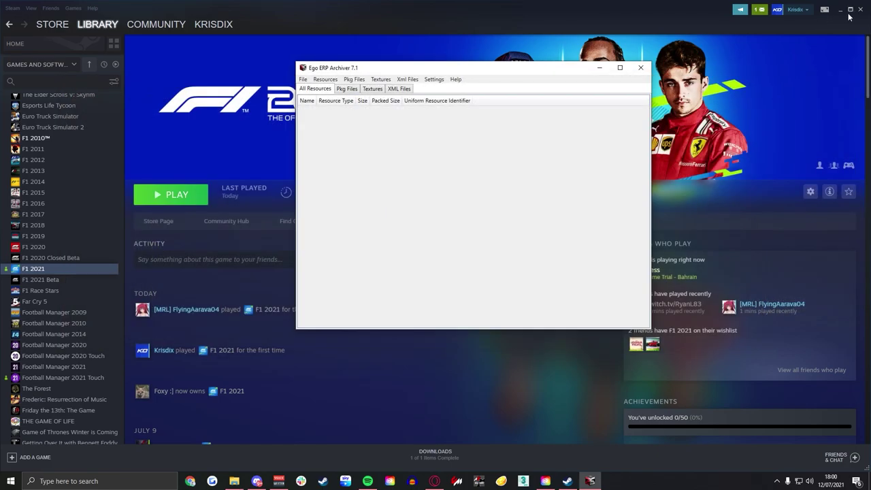
pyautogui.click(861, 9)
pyautogui.click(741, 72)
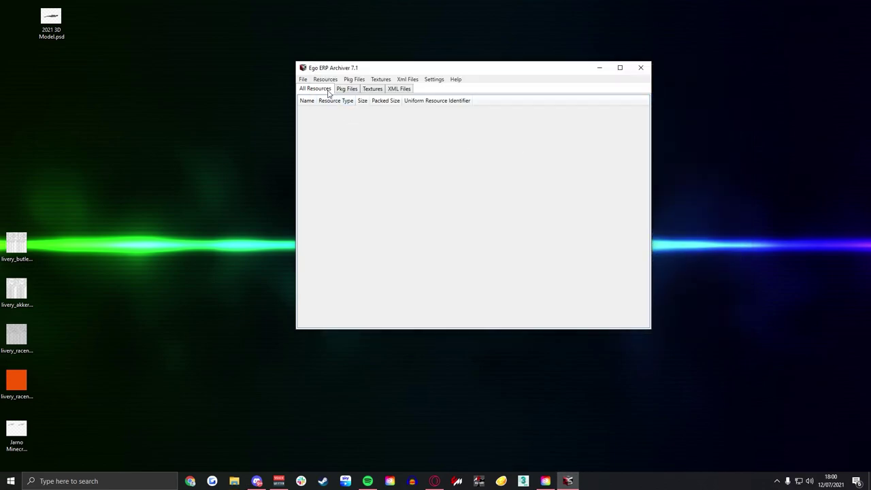
# Open fom_car.erp from 2021_asset_groups\f1_2021_vehicle_package\teams\fom_car\wep.
pyautogui.click(304, 80)
pyautogui.click(317, 89)
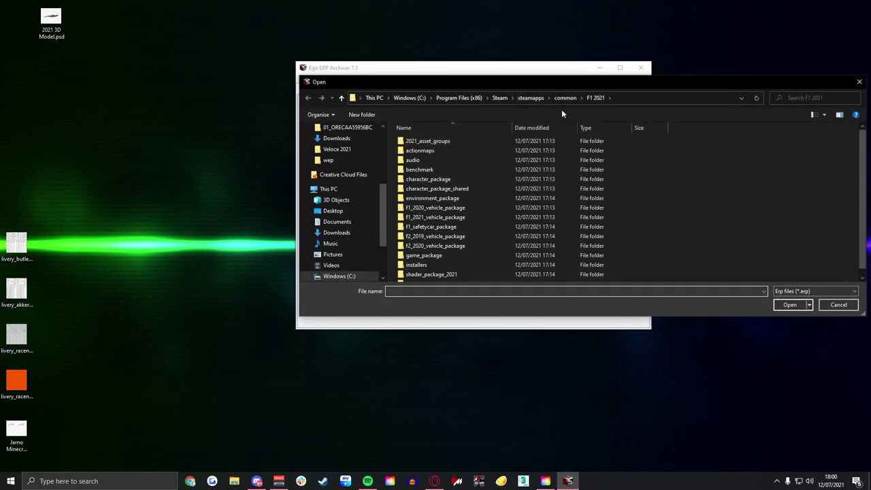
pyautogui.doubleClick(453, 136)
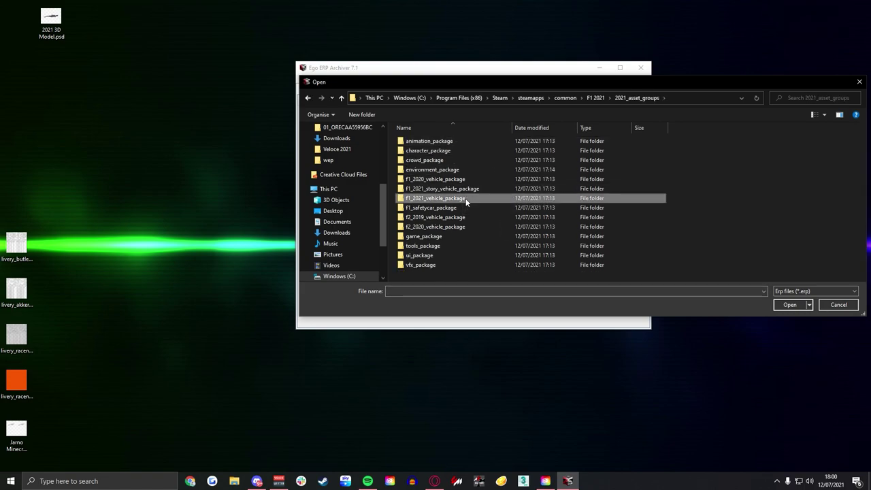
pyautogui.doubleClick(465, 197)
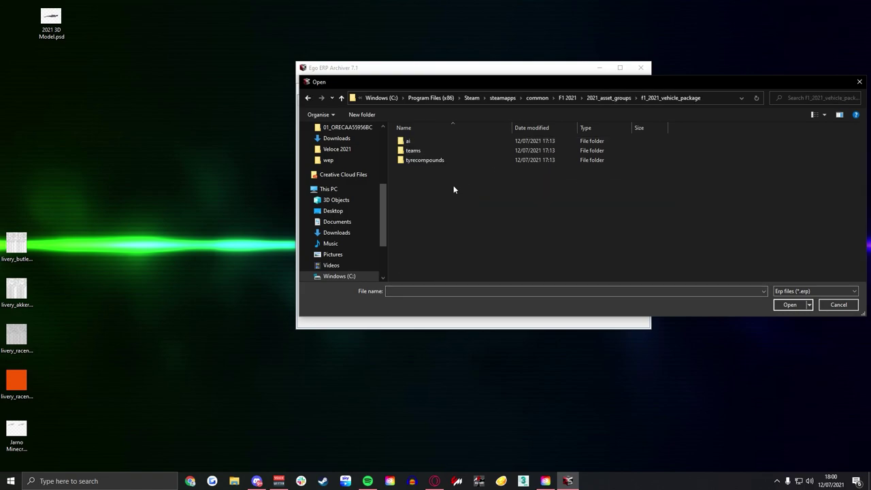
pyautogui.doubleClick(421, 151)
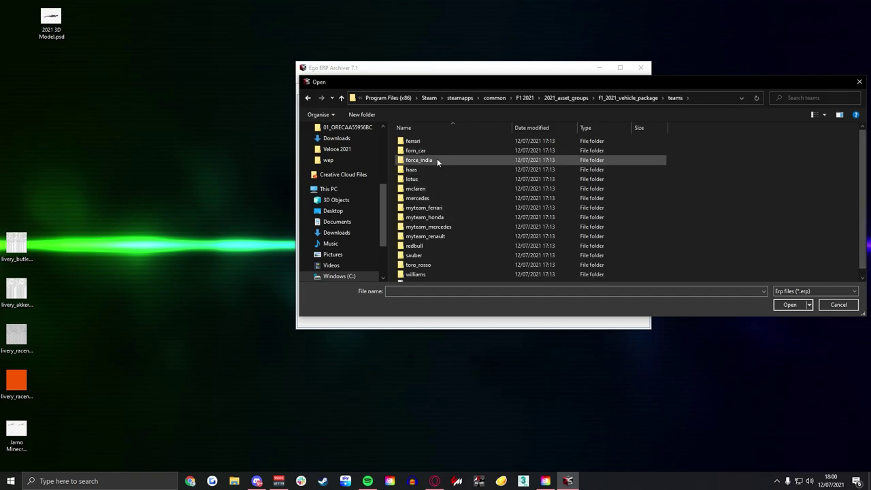
pyautogui.doubleClick(427, 151)
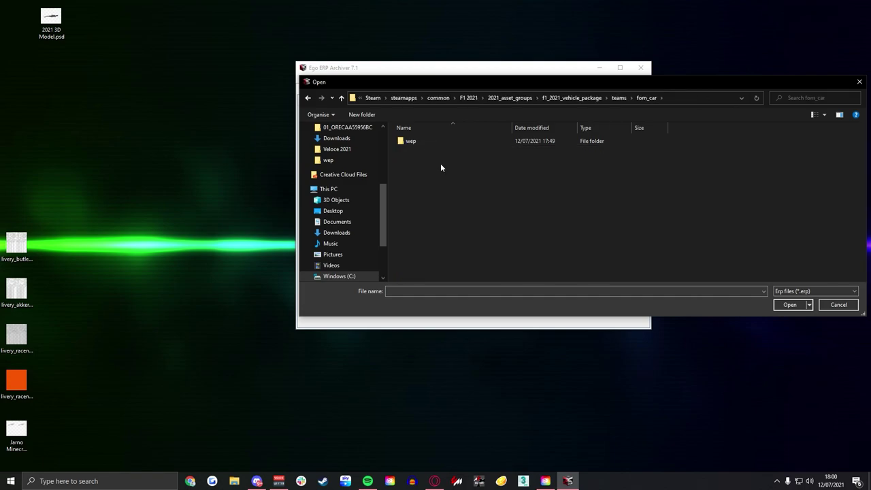
pyautogui.click(415, 142)
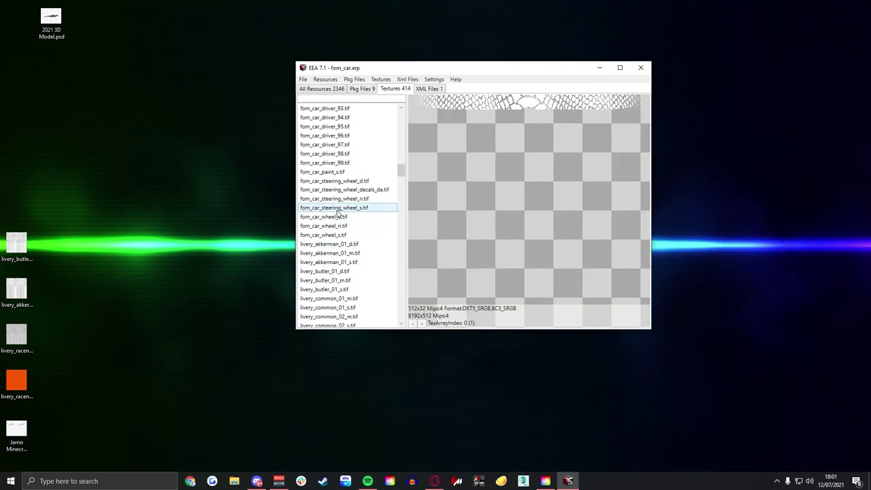
# Import the Minecraft livery DDS over livery_akkerman_01_d.tif, replacing the mipmaps file.
pyautogui.click(359, 244)
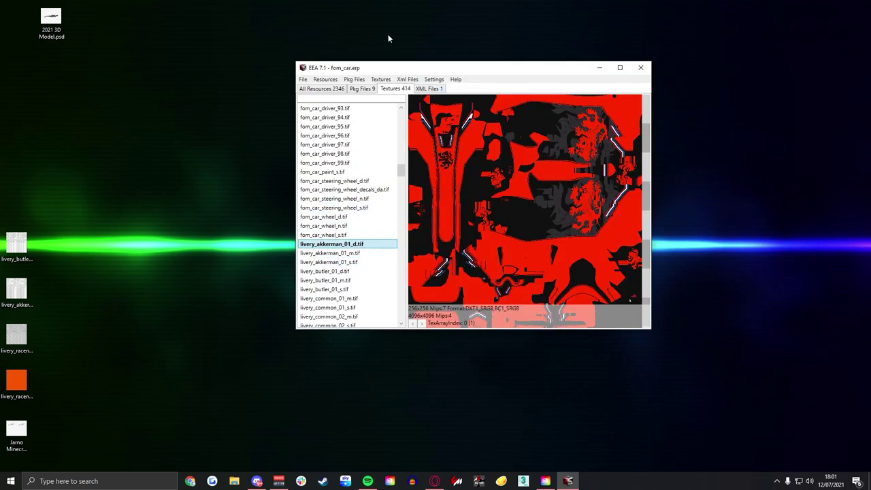
pyautogui.click(380, 79)
pyautogui.click(397, 99)
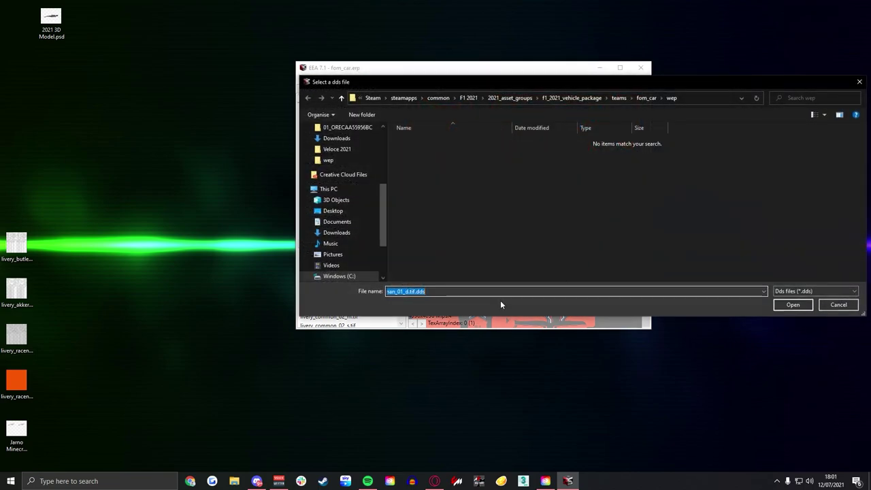
pyautogui.click(333, 210)
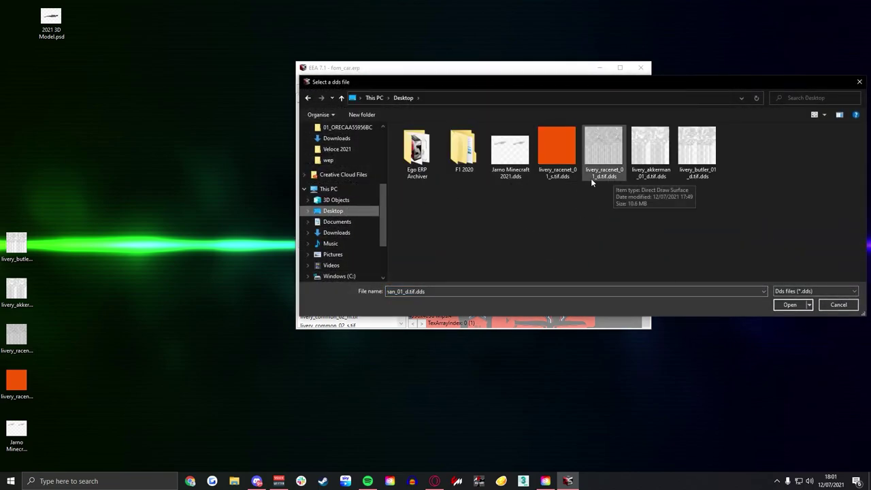
pyautogui.doubleClick(510, 153)
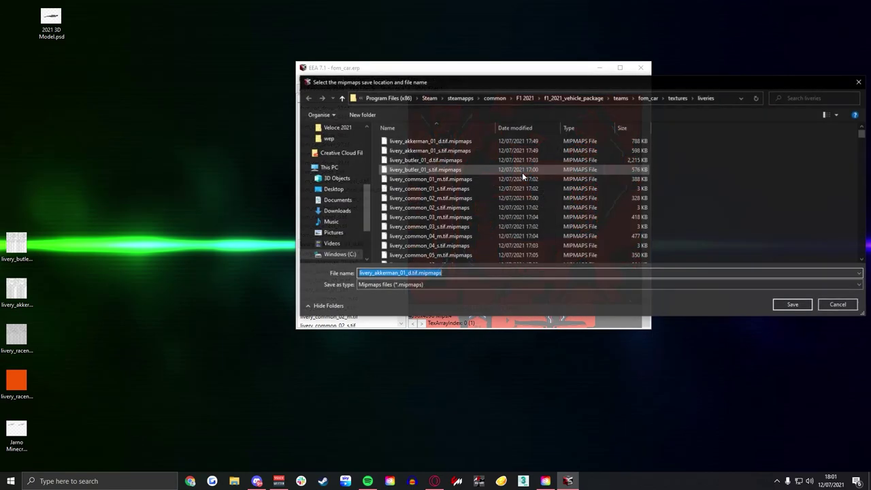
pyautogui.click(789, 310)
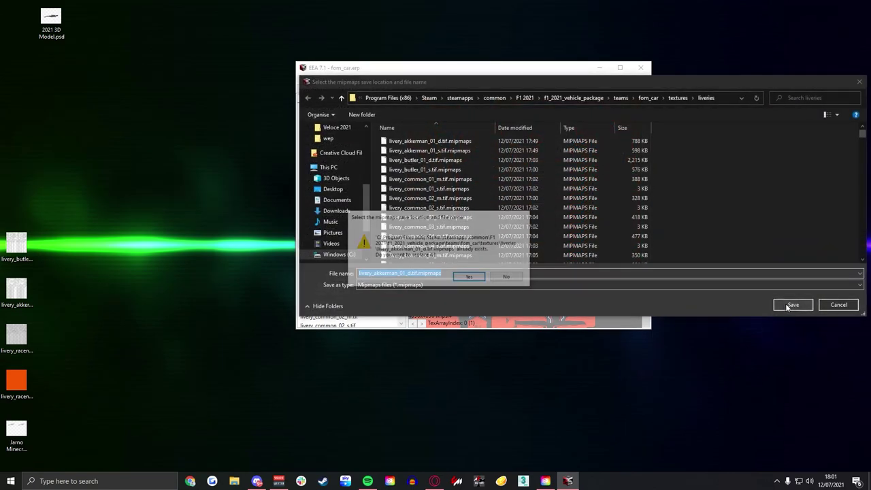
pyautogui.click(468, 280)
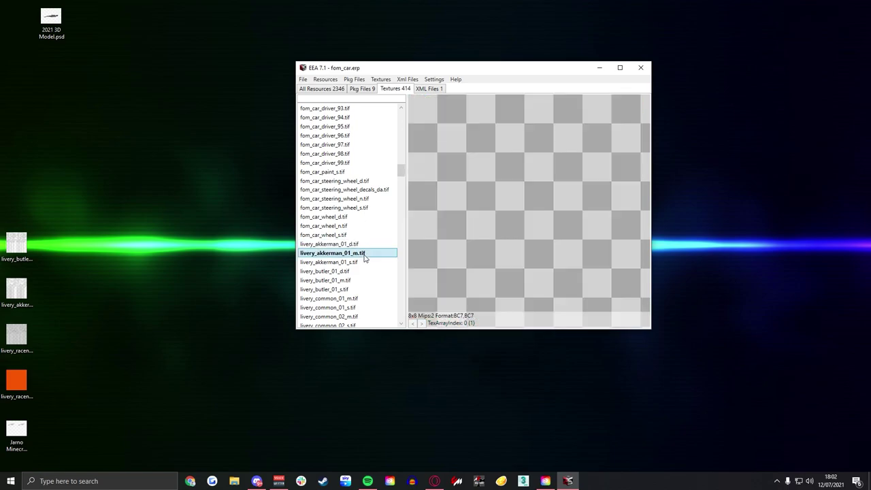
# Import the orange racenet DDS over livery_akkerman_01_s.tif, replacing the mipmaps file.
pyautogui.click(366, 262)
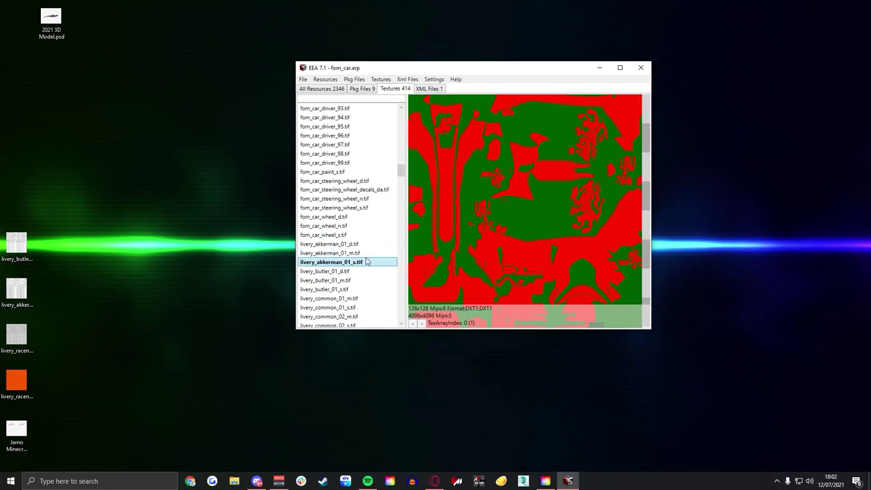
pyautogui.click(381, 79)
pyautogui.click(393, 100)
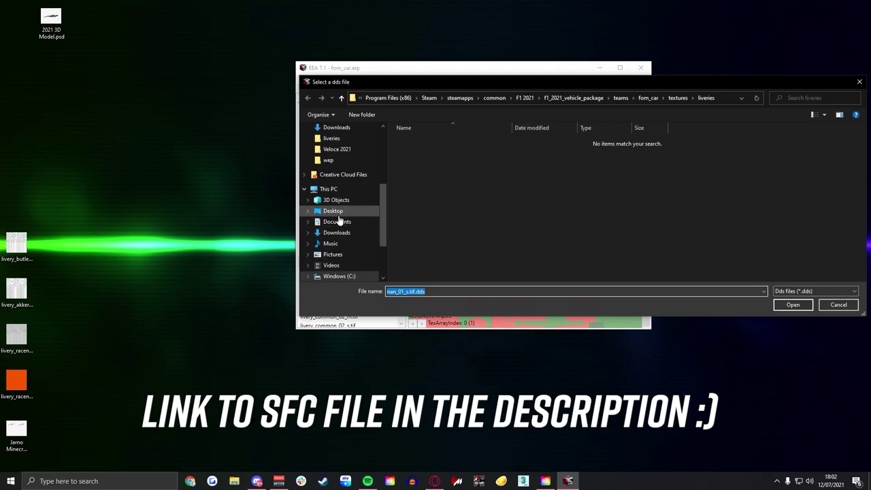
pyautogui.click(334, 211)
pyautogui.doubleClick(510, 151)
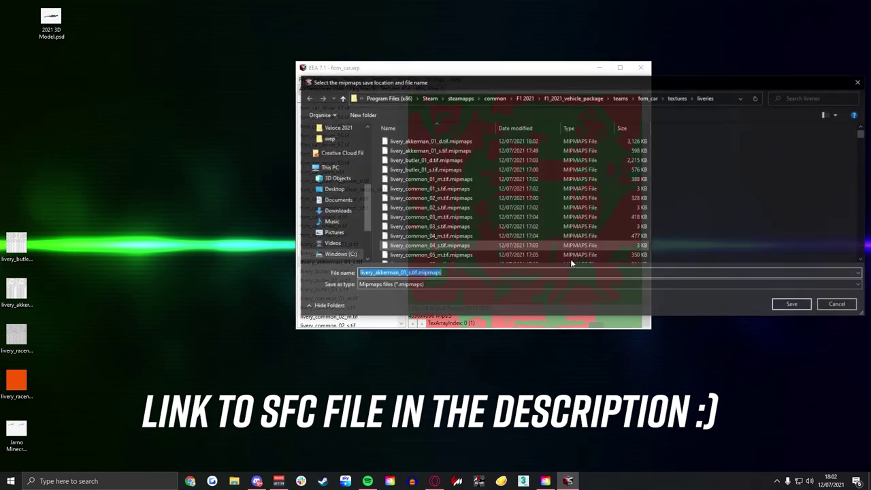
pyautogui.click(789, 305)
pyautogui.click(469, 277)
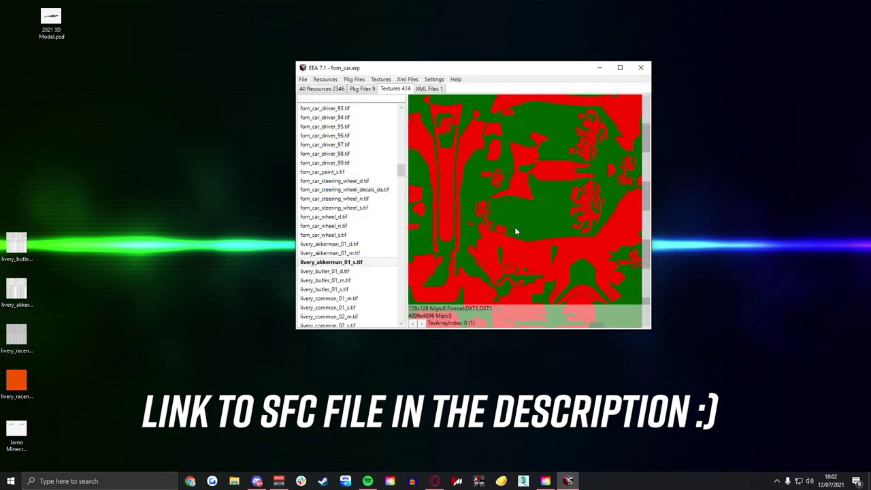
# Save fom_car.erp, overwriting the existing file.
pyautogui.click(303, 79)
pyautogui.click(318, 100)
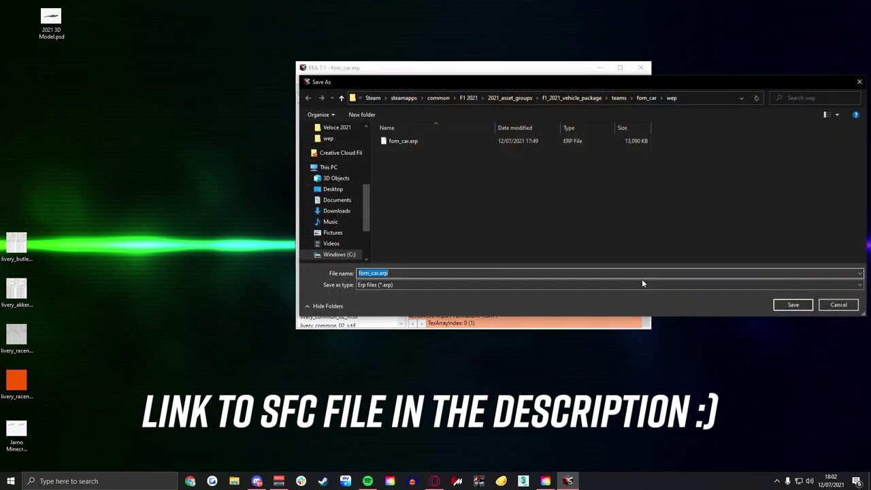
pyautogui.click(789, 305)
pyautogui.click(470, 277)
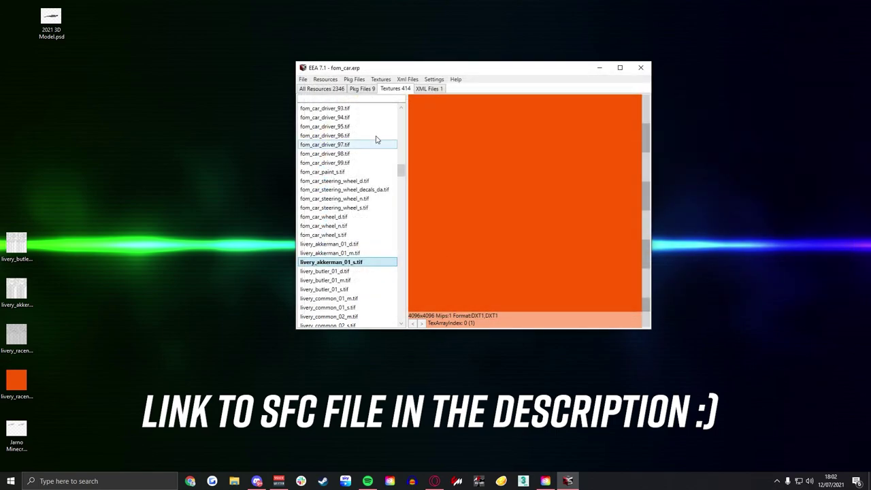
# Open myteam_ferrari.erp from teams\myteam_ferrari\wep.
pyautogui.click(303, 79)
pyautogui.click(318, 91)
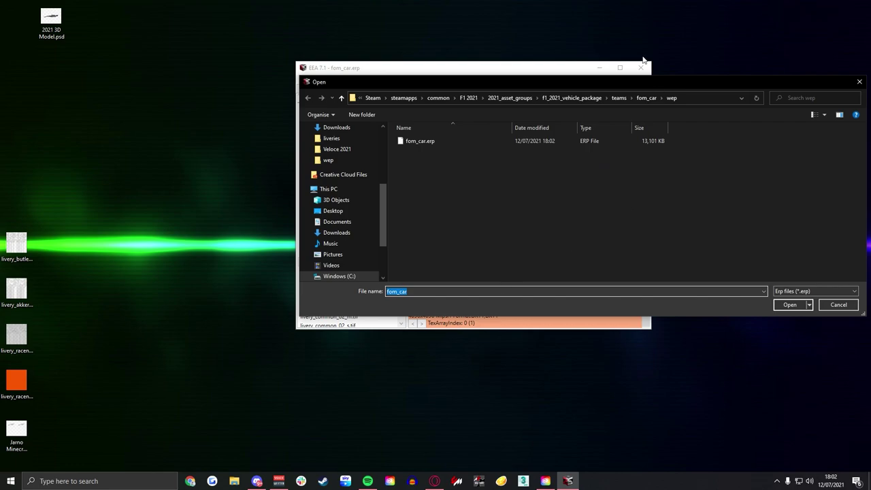
pyautogui.click(620, 100)
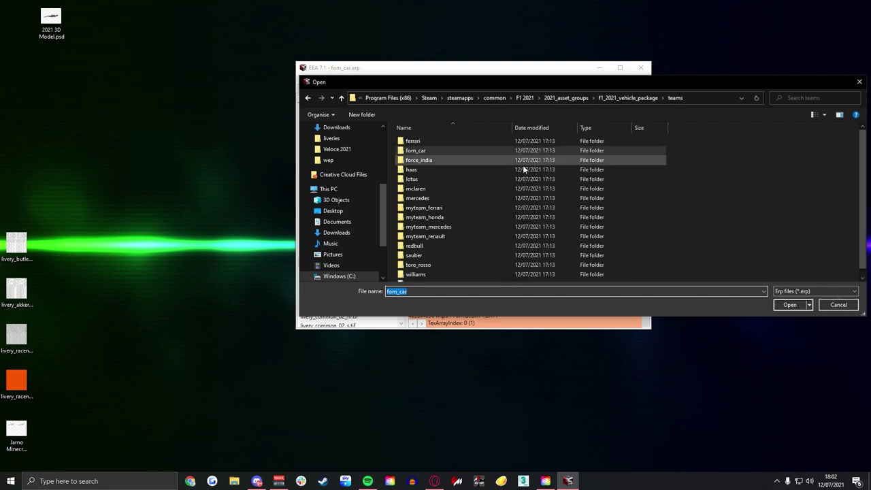
pyautogui.doubleClick(458, 208)
pyautogui.doubleClick(434, 141)
pyautogui.doubleClick(434, 141)
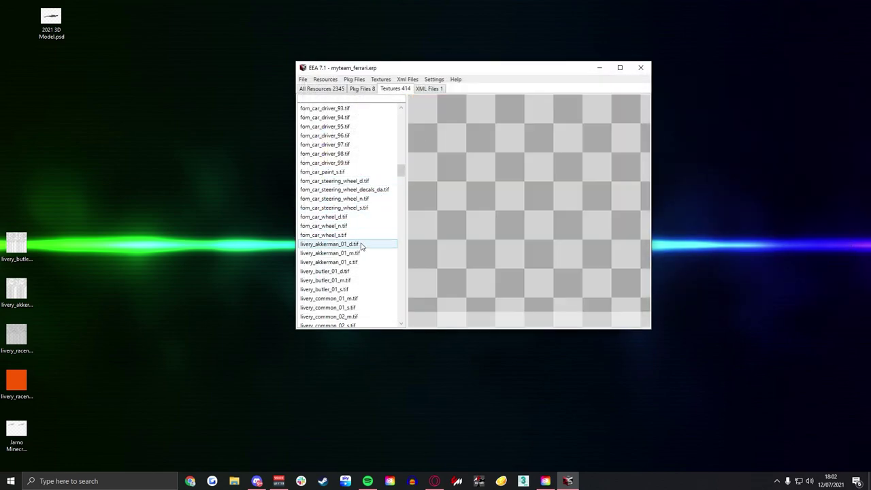
# Import the Minecraft livery DDS over livery_akkerman_01_d.tif, replacing the mipmaps file.
pyautogui.click(380, 78)
pyautogui.click(386, 89)
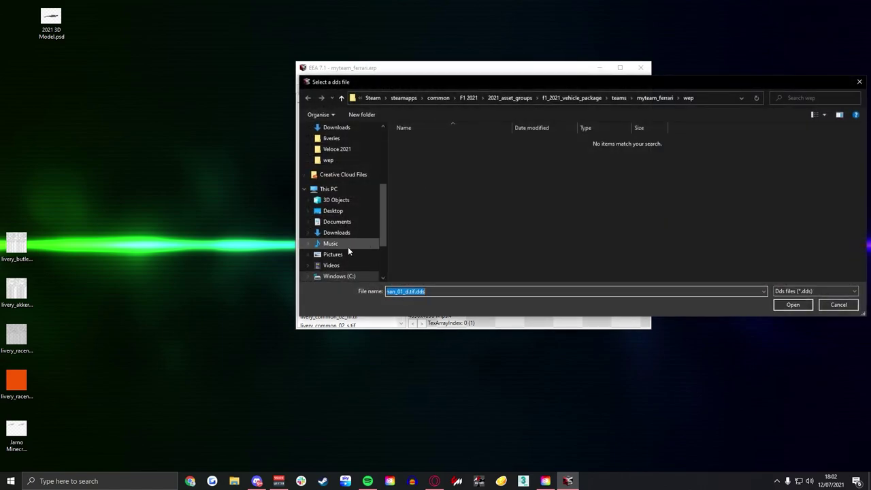
pyautogui.click(331, 213)
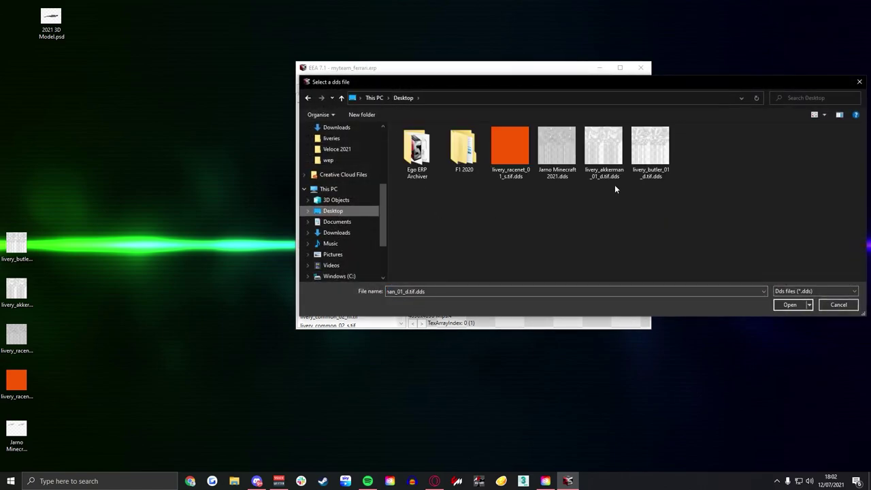
pyautogui.doubleClick(560, 175)
pyautogui.click(782, 306)
pyautogui.click(480, 275)
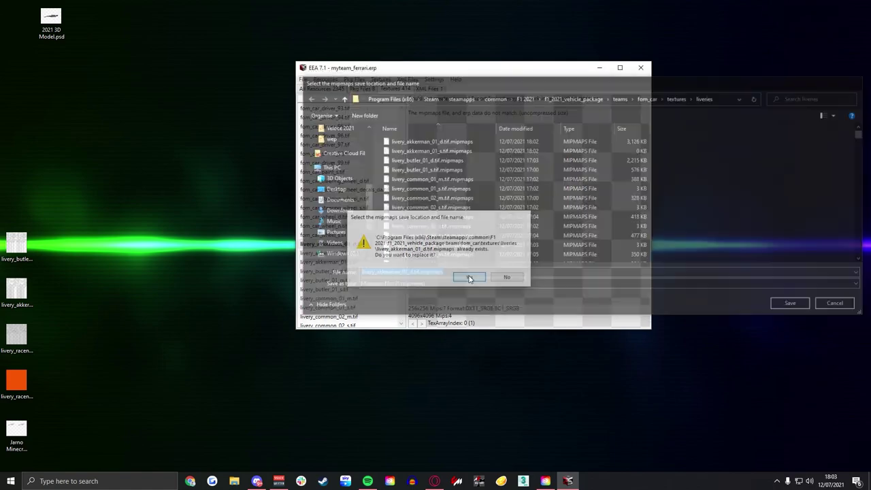
# Import the orange racenet DDS over livery_akkerman_01_s.tif, replacing the mipmaps file.
pyautogui.click(354, 262)
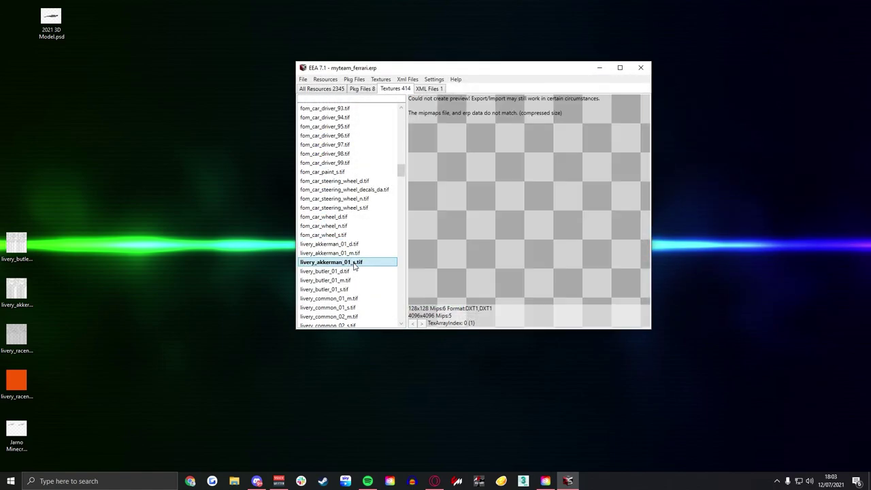
pyautogui.click(380, 79)
pyautogui.click(386, 99)
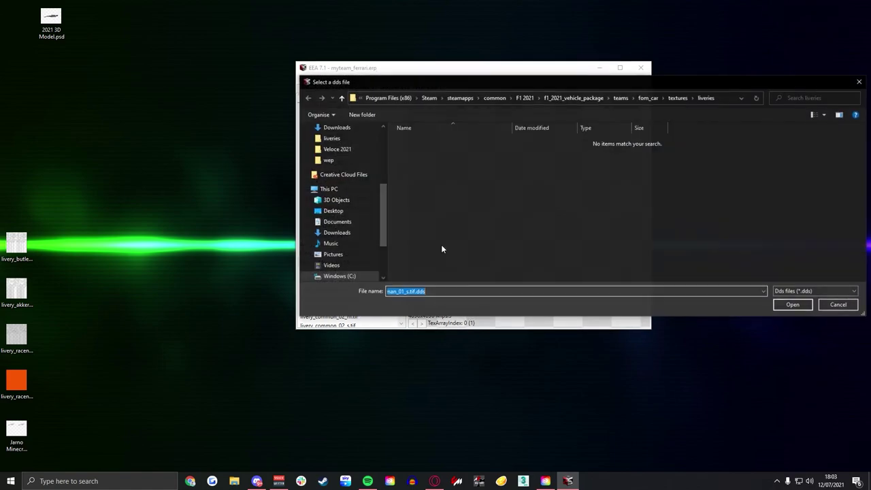
pyautogui.click(332, 210)
pyautogui.doubleClick(510, 164)
pyautogui.click(790, 306)
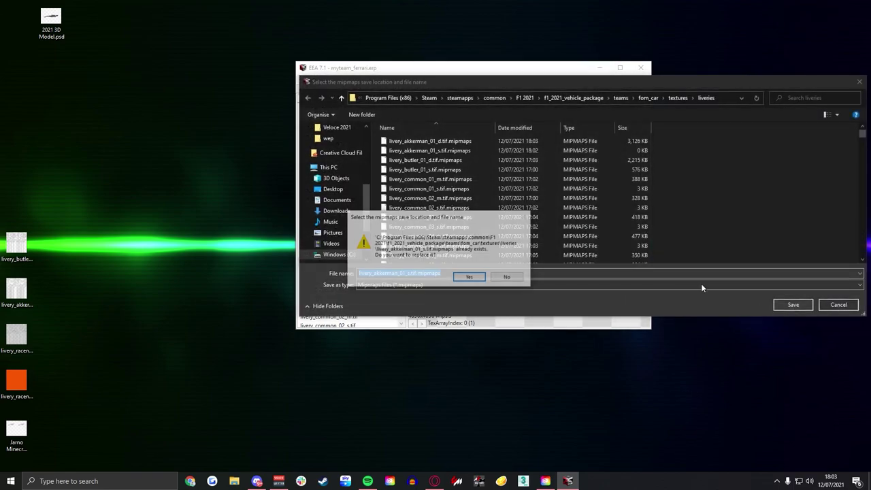
pyautogui.click(479, 275)
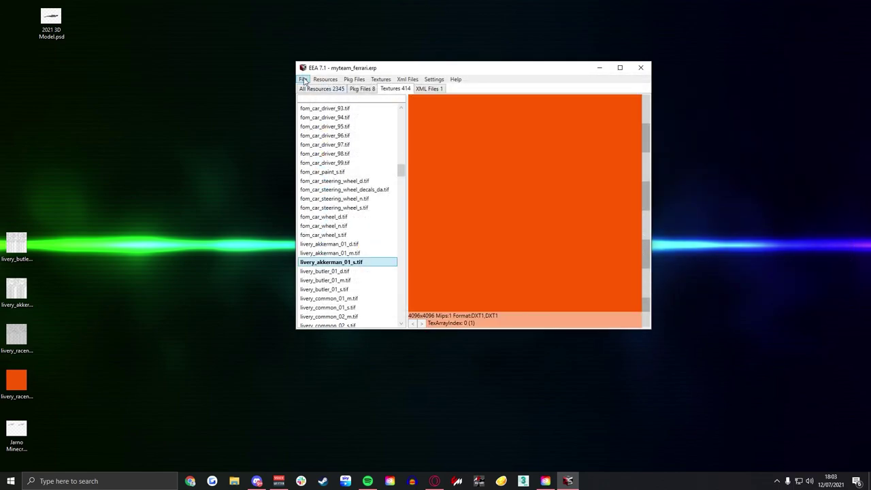
# Save myteam_ferrari.erp over the original in its wep folder.
pyautogui.click(304, 79)
pyautogui.click(319, 99)
pyautogui.click(792, 304)
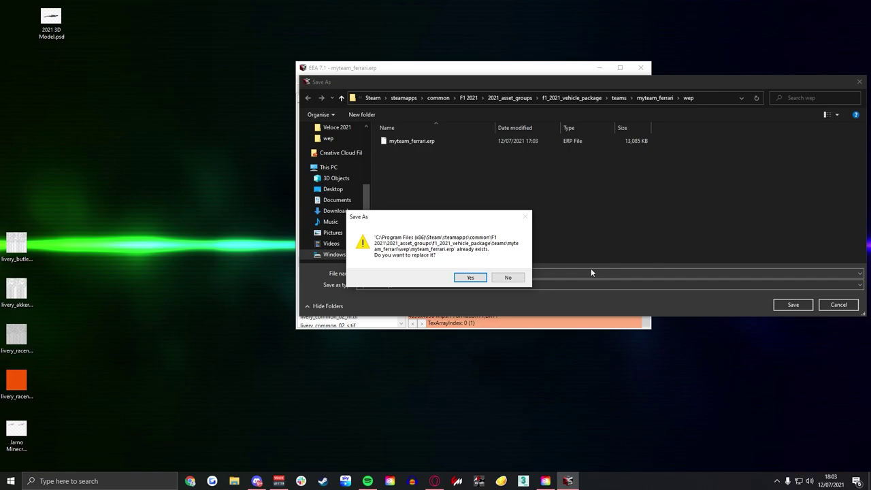
pyautogui.click(470, 276)
# Open myteam_honda.erp from teams\myteam_honda\wep.
pyautogui.click(303, 80)
pyautogui.click(314, 88)
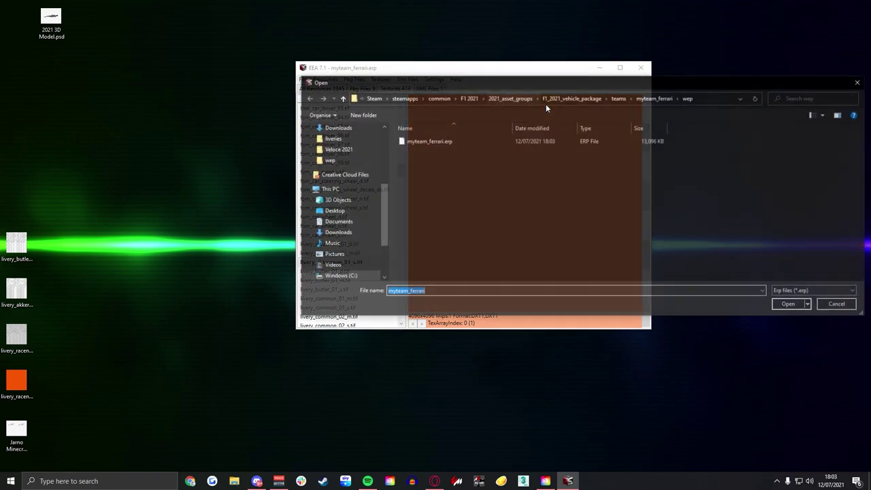
pyautogui.click(618, 98)
pyautogui.doubleClick(439, 212)
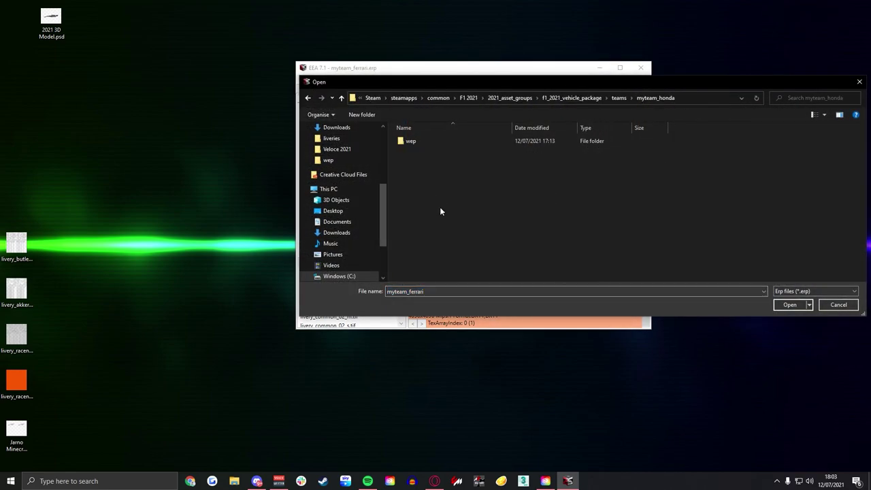
pyautogui.doubleClick(428, 142)
# Import the Minecraft 2021 DDS over livery_akkerman_01_d.tif and save its mipmaps.
pyautogui.click(346, 244)
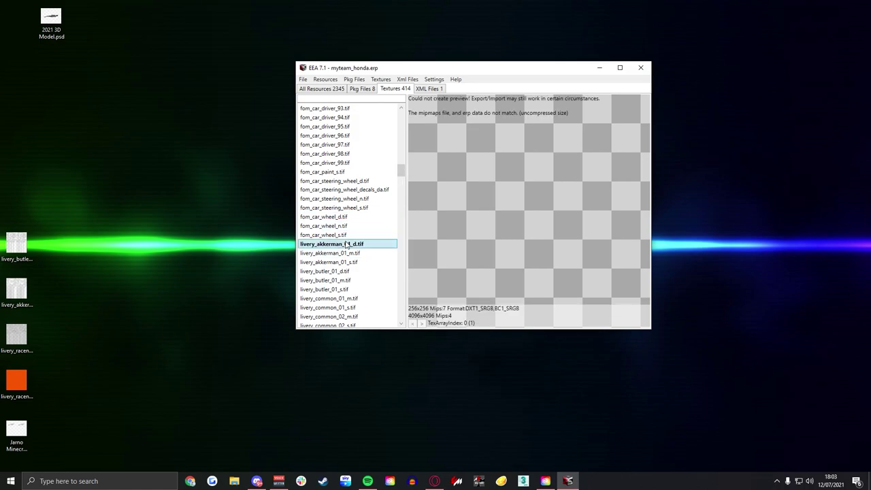
pyautogui.click(380, 79)
pyautogui.click(384, 112)
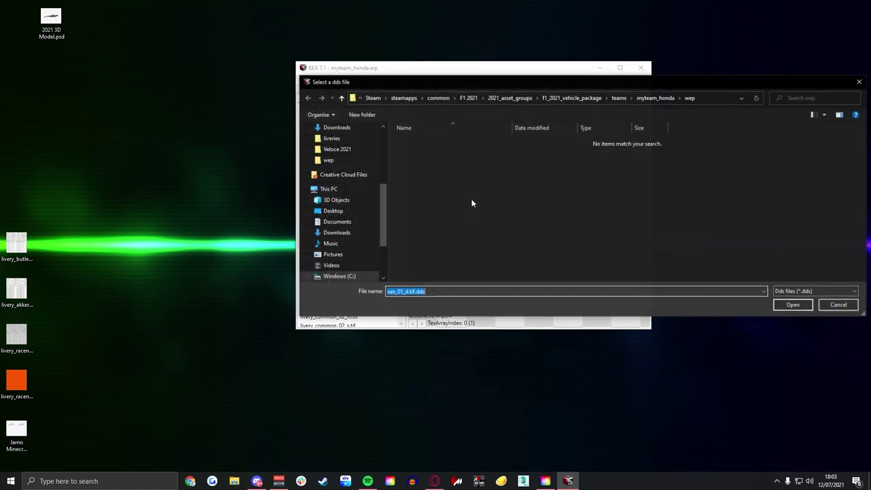
pyautogui.click(334, 213)
pyautogui.click(549, 165)
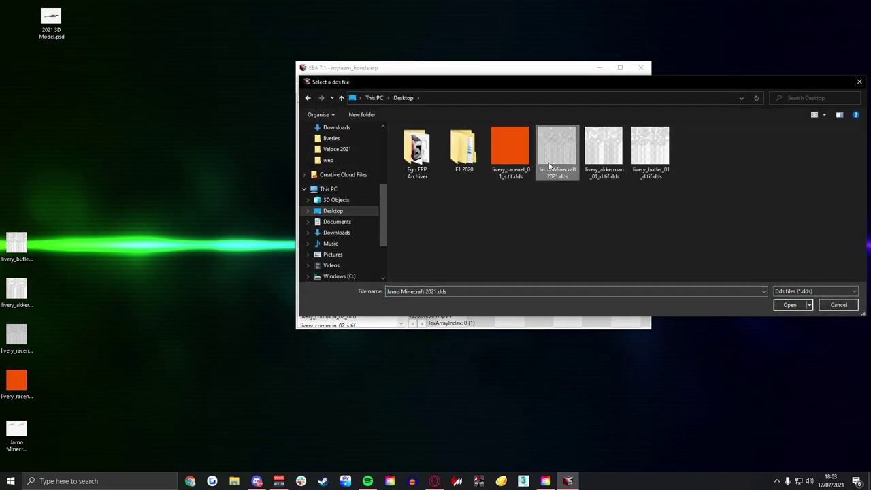
pyautogui.doubleClick(550, 165)
pyautogui.click(788, 304)
pyautogui.click(469, 279)
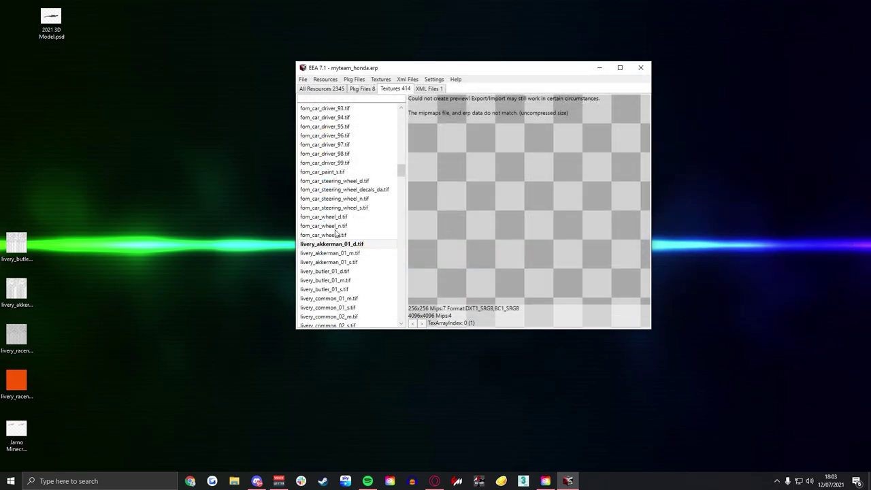
# Import the orange livery_racenet_01_s DDS over livery_akkerman_01_s.tif, replacing the mipmaps.
pyautogui.click(358, 263)
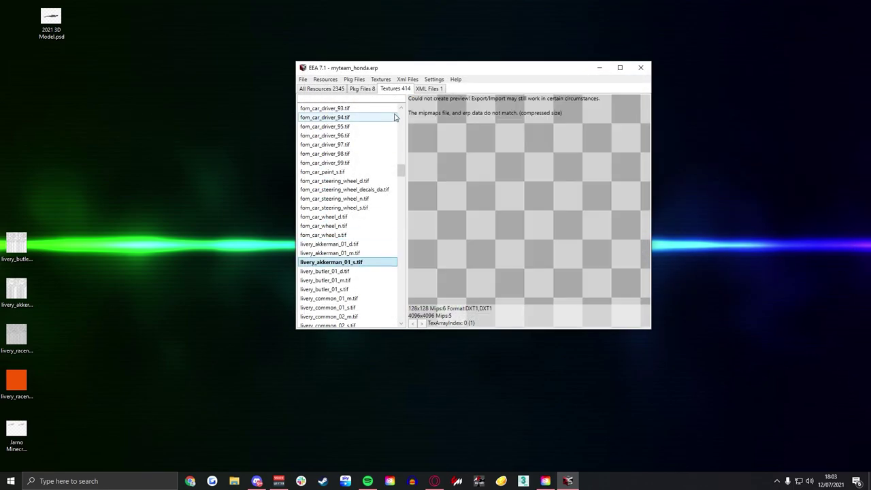
pyautogui.click(385, 79)
pyautogui.click(399, 111)
pyautogui.click(333, 211)
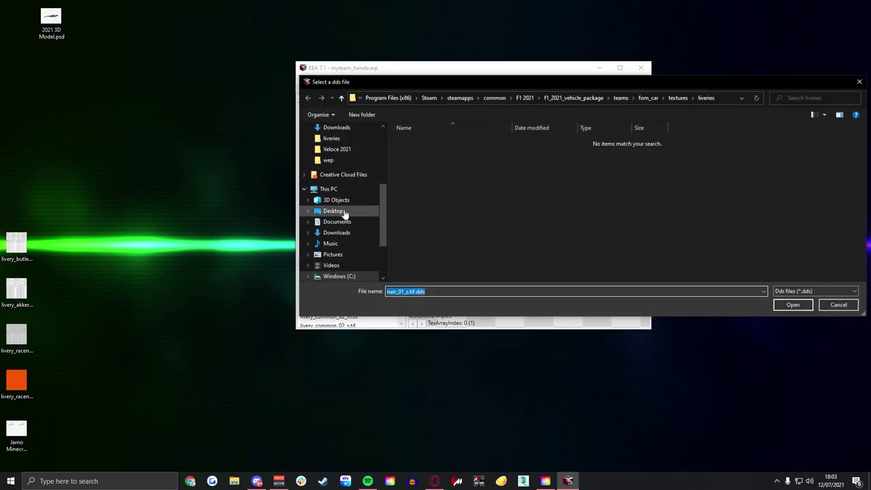
pyautogui.doubleClick(511, 156)
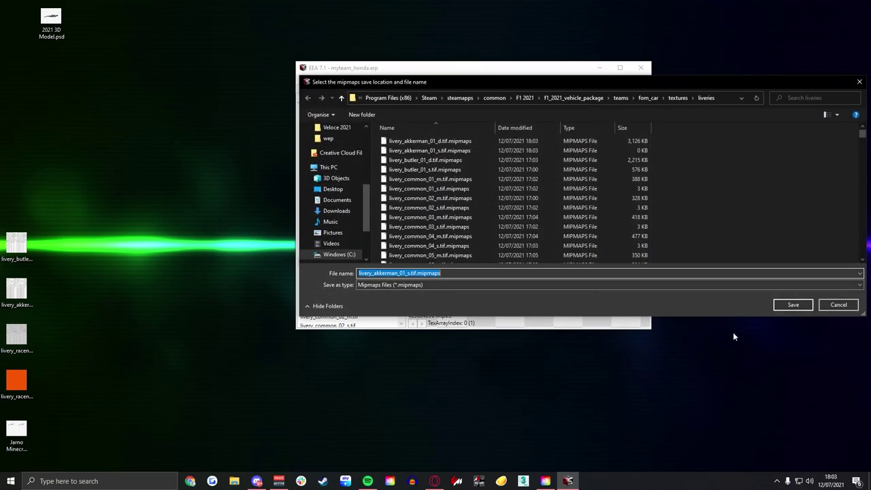
pyautogui.click(791, 304)
pyautogui.click(469, 276)
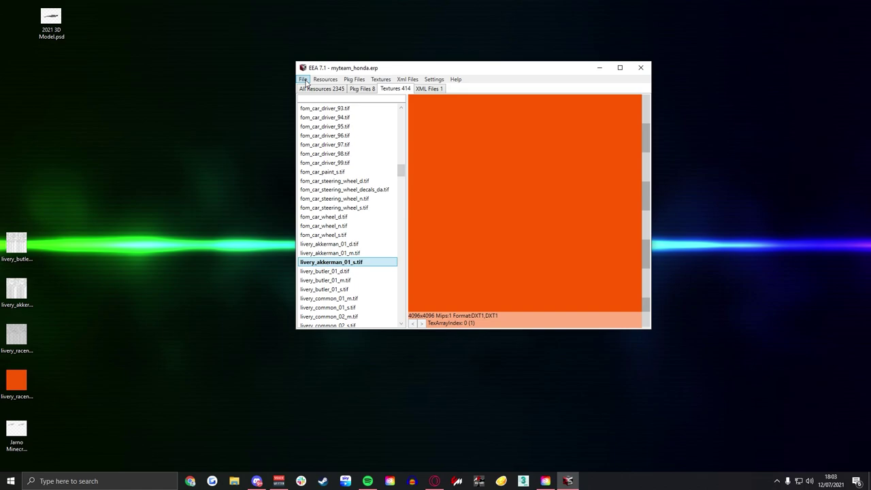
# Save myteam_honda.erp over the original in its wep folder.
pyautogui.click(304, 80)
pyautogui.click(316, 98)
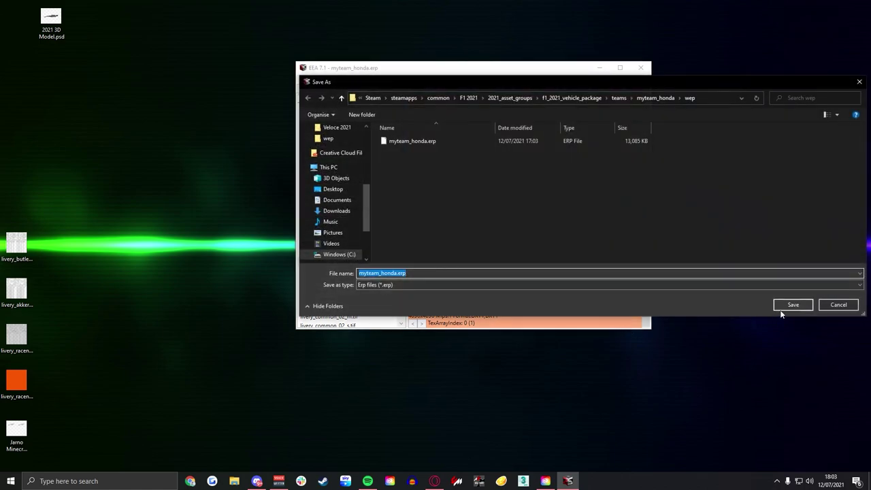
pyautogui.click(782, 307)
pyautogui.click(469, 279)
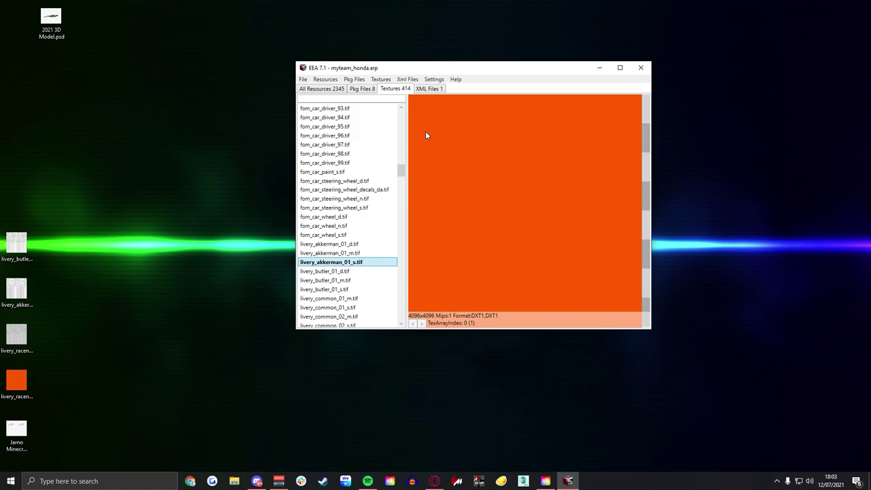
# Open myteam_mercedes.erp from teams\myteam_mercedes\wep.
pyautogui.click(304, 80)
pyautogui.click(318, 88)
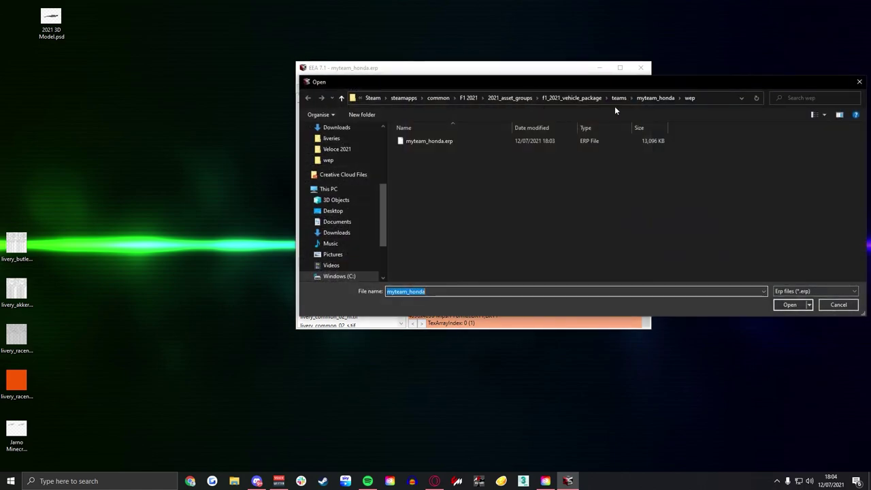
pyautogui.click(619, 97)
pyautogui.doubleClick(496, 228)
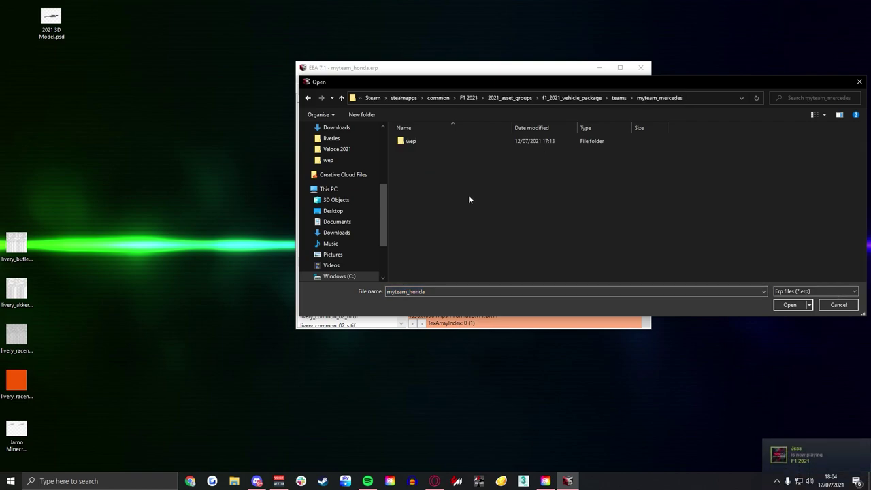
pyautogui.doubleClick(424, 140)
# Import the Minecraft desktop DDS over livery_akkerman_01_d.tif, replacing the mipmaps file.
pyautogui.click(342, 245)
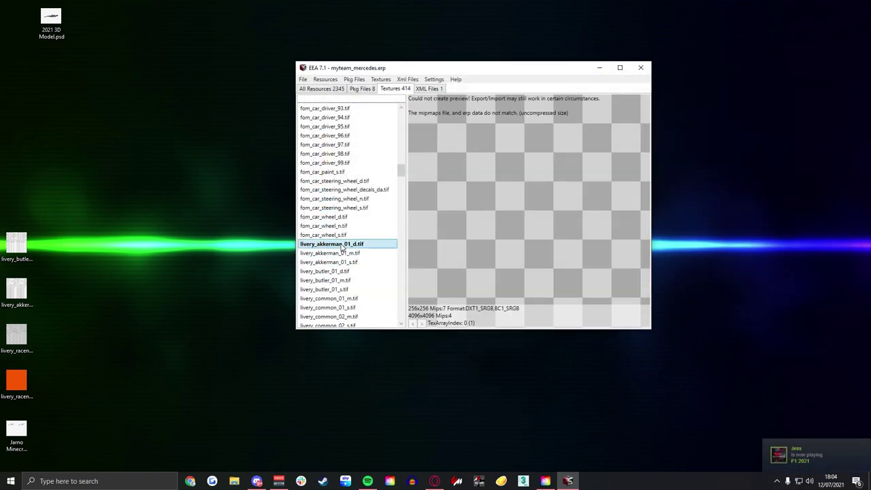
pyautogui.click(380, 79)
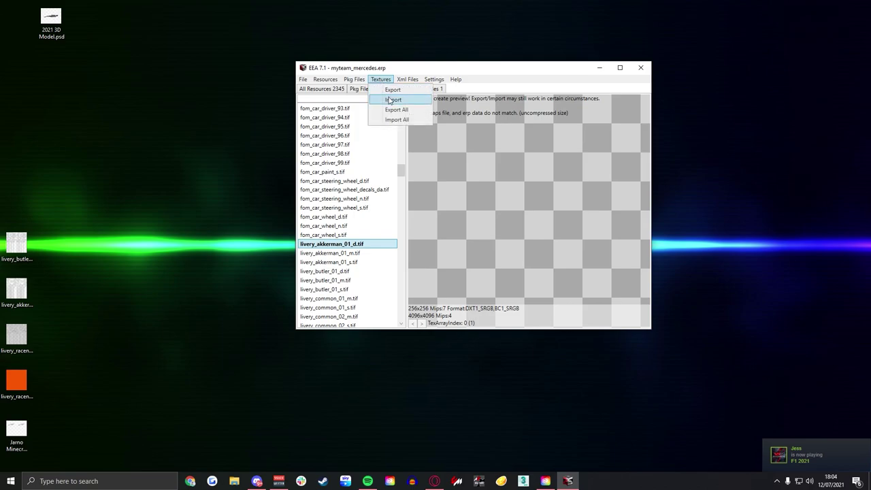
pyautogui.click(389, 97)
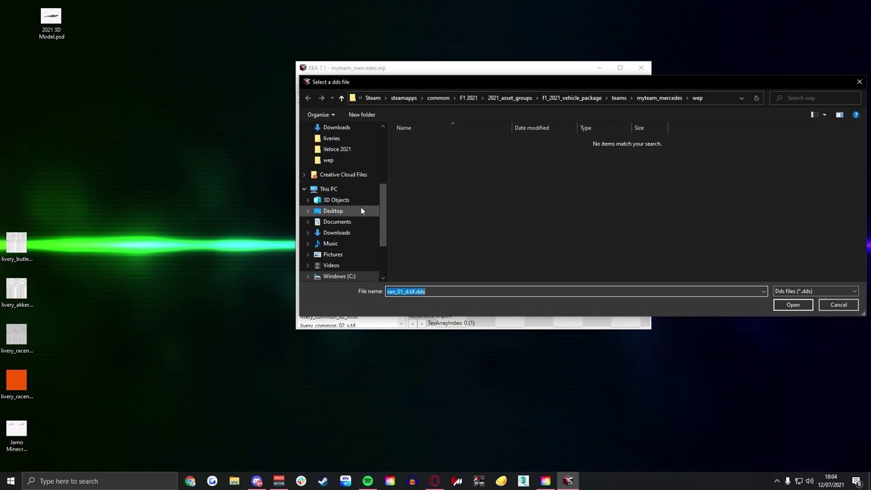
pyautogui.click(361, 208)
pyautogui.doubleClick(557, 152)
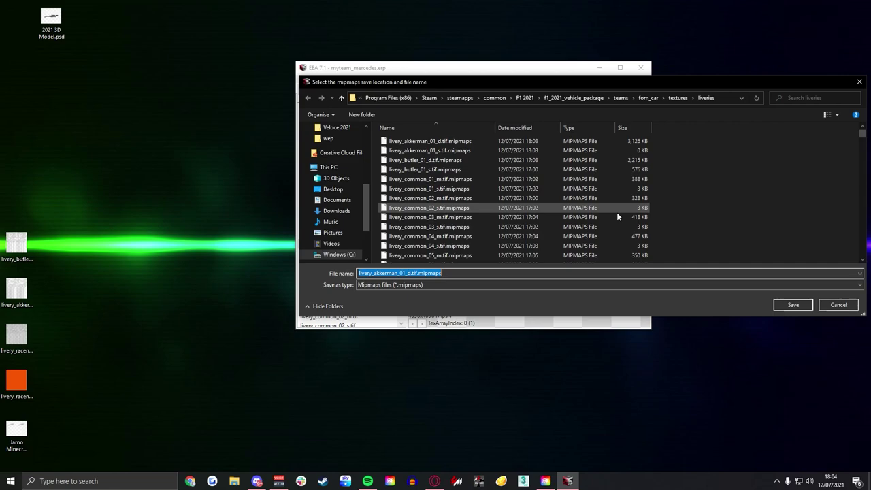
pyautogui.click(792, 308)
pyautogui.click(472, 277)
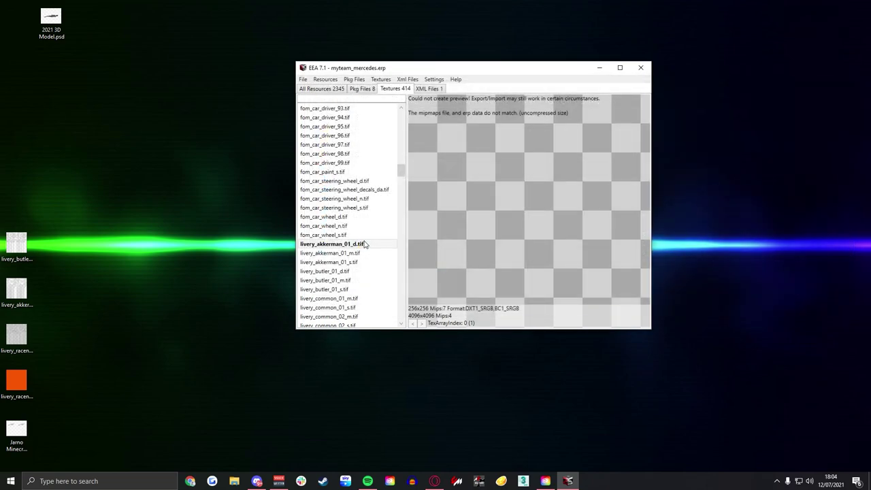
# Import the orange DDS over livery_akkerman_01_s.tif, replacing the mipmaps file.
pyautogui.click(355, 263)
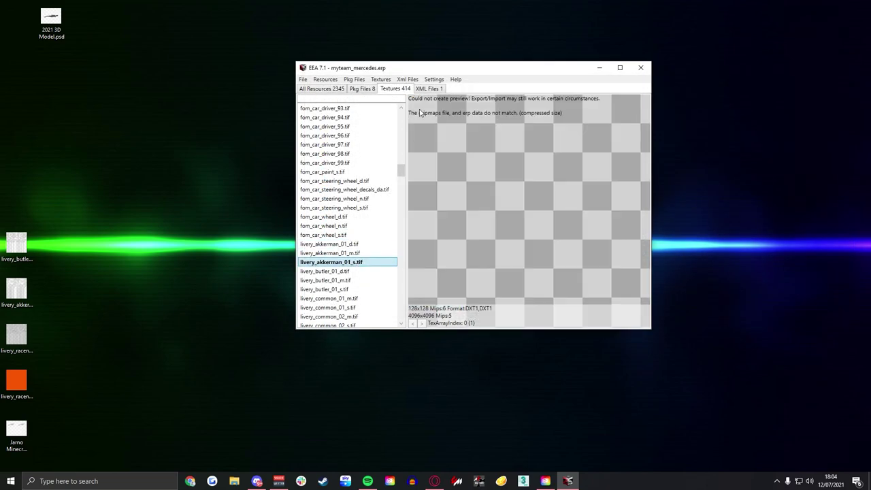
pyautogui.click(381, 79)
pyautogui.click(393, 100)
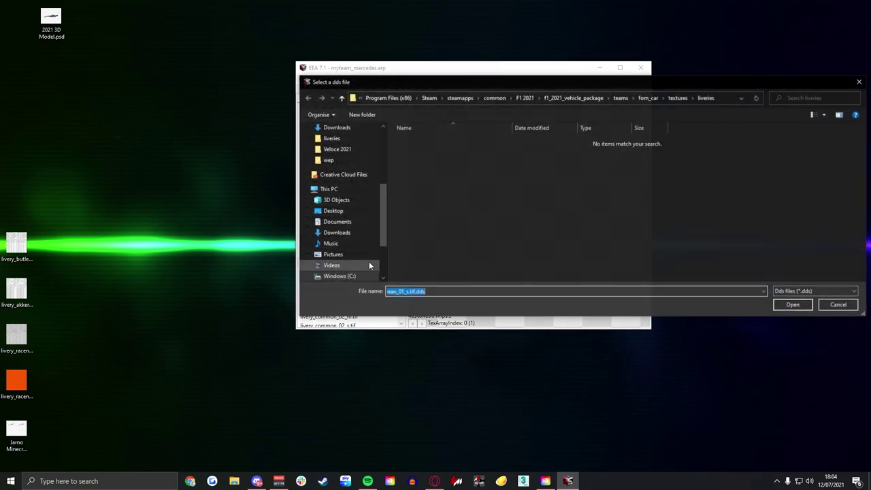
pyautogui.click(351, 212)
pyautogui.doubleClick(512, 170)
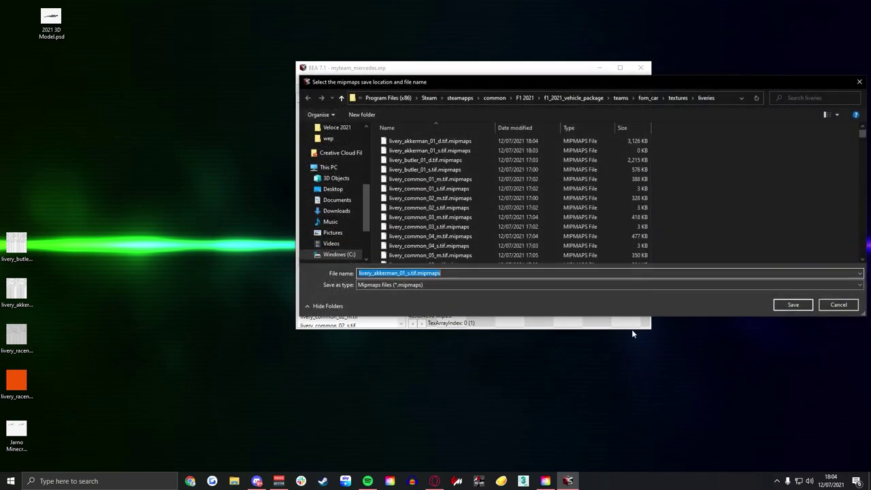
pyautogui.click(779, 304)
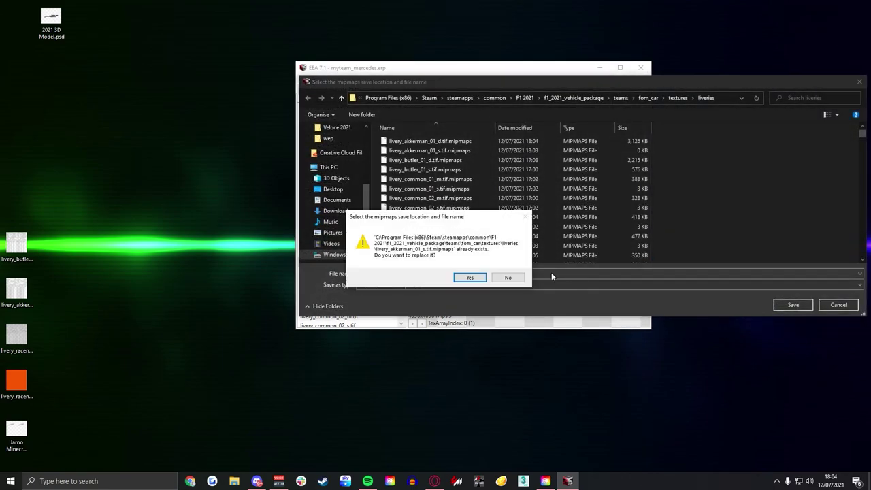
pyautogui.click(469, 279)
# Save myteam_mercedes.erp over the original in its wep folder.
pyautogui.click(302, 79)
pyautogui.click(316, 100)
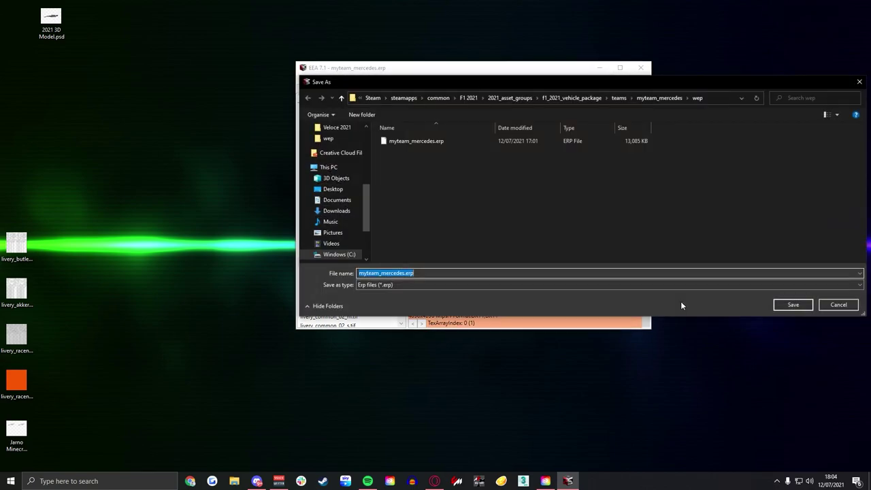
pyautogui.click(782, 305)
# Confirm the myteam_mercedes.erp overwrite, then open myteam_renault.erp from its wep folder.
pyautogui.click(469, 278)
pyautogui.click(302, 79)
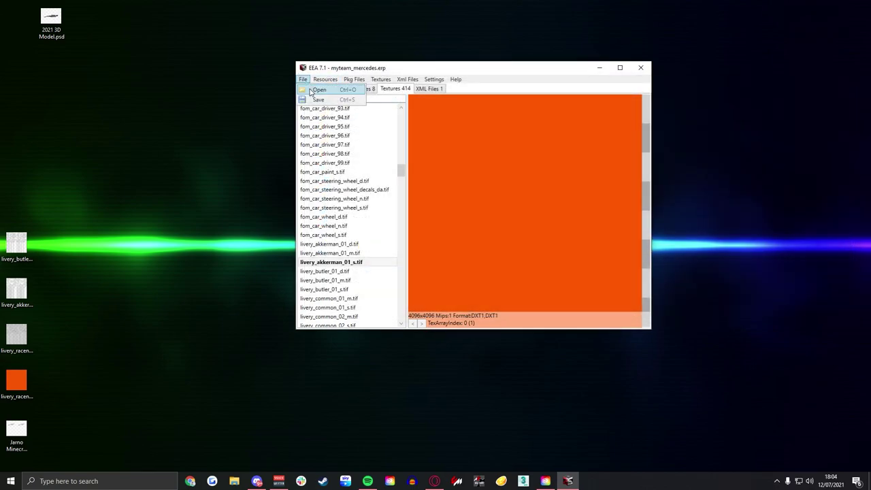
pyautogui.click(316, 89)
pyautogui.click(622, 98)
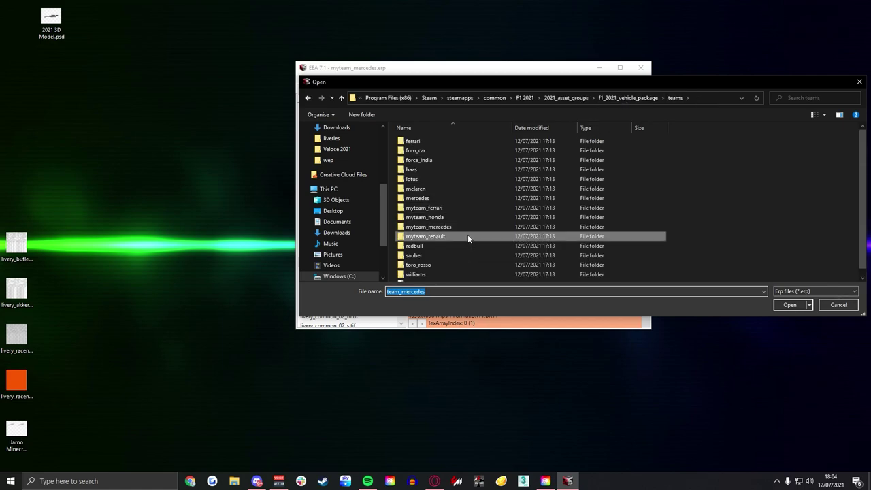
pyautogui.doubleClick(467, 236)
pyautogui.doubleClick(432, 141)
pyautogui.doubleClick(432, 141)
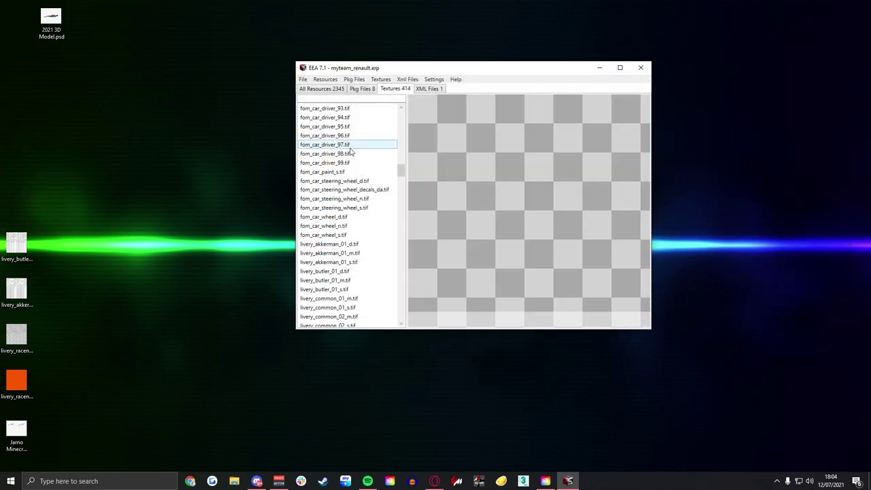
# Select livery_akkerman_01_d.tif and export all of myteam_renault's textures.
pyautogui.click(350, 244)
pyautogui.click(380, 79)
pyautogui.click(391, 107)
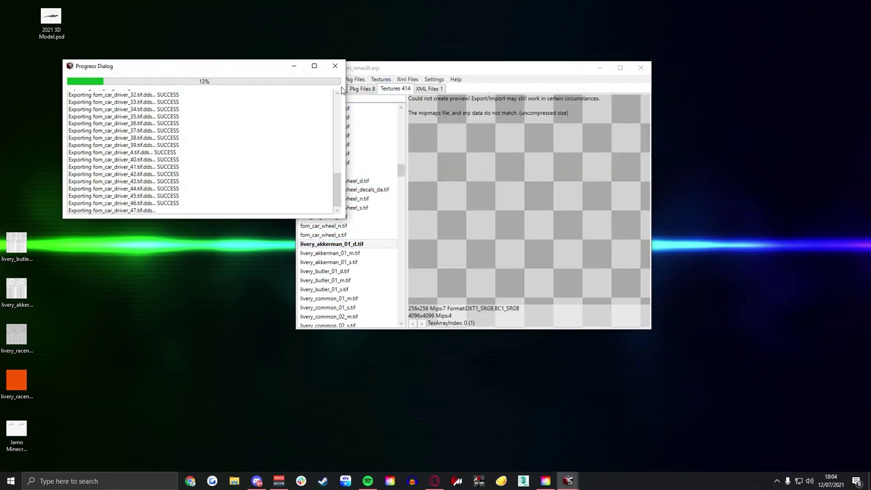
pyautogui.click(334, 66)
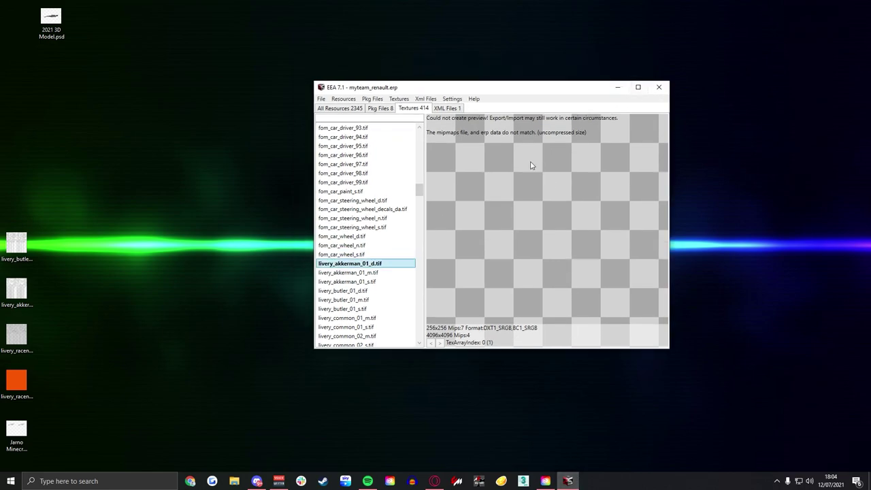
# Import the Minecraft 2021 DDS over livery_akkerman_01_d.tif, replacing the mipmaps file.
pyautogui.click(399, 98)
pyautogui.click(408, 108)
pyautogui.click(334, 230)
pyautogui.doubleClick(558, 170)
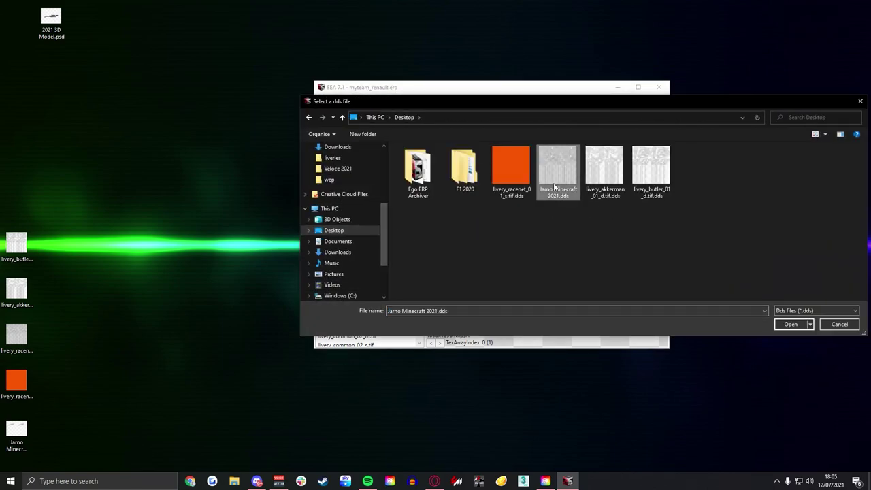
pyautogui.click(791, 325)
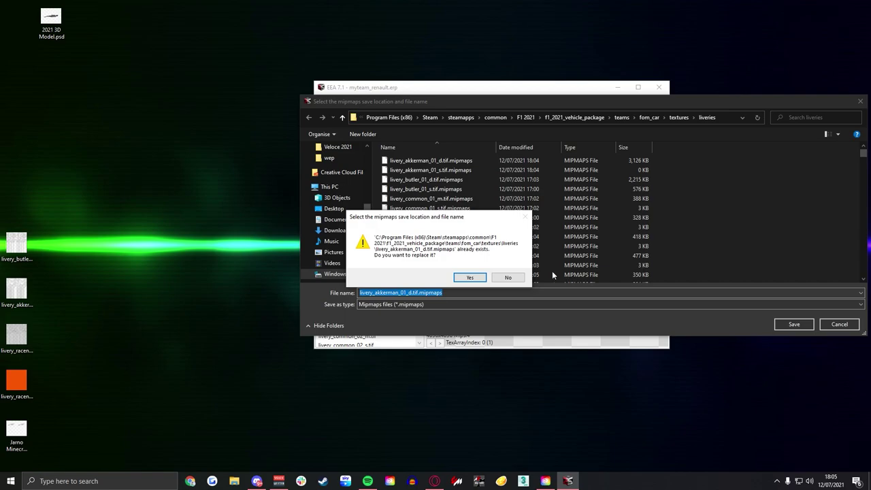
pyautogui.click(469, 278)
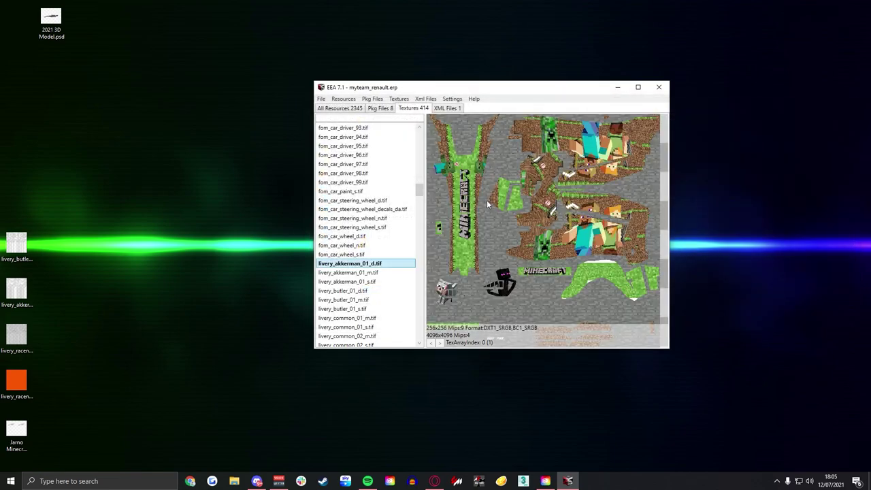
# Import the orange livery_racenet_01_s.tif.dds over livery_akkerman_01_s.tif, replacing the mipmaps.
pyautogui.click(381, 282)
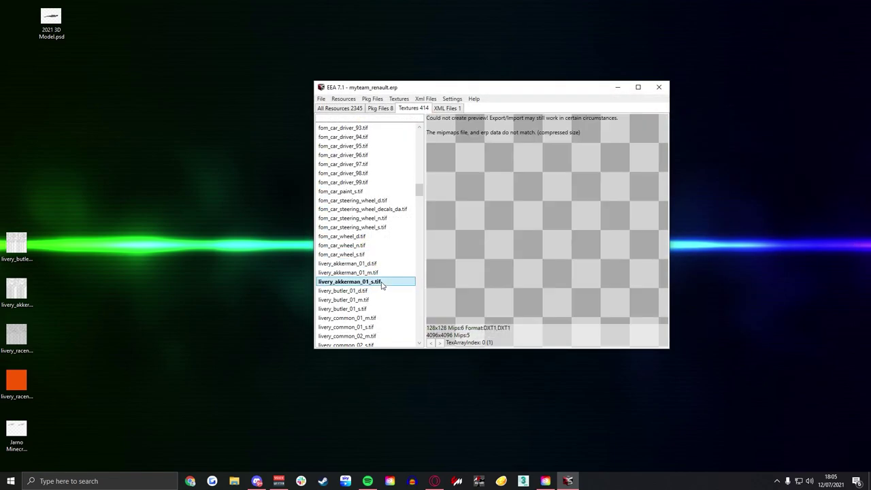
pyautogui.click(399, 98)
pyautogui.click(408, 119)
pyautogui.click(356, 230)
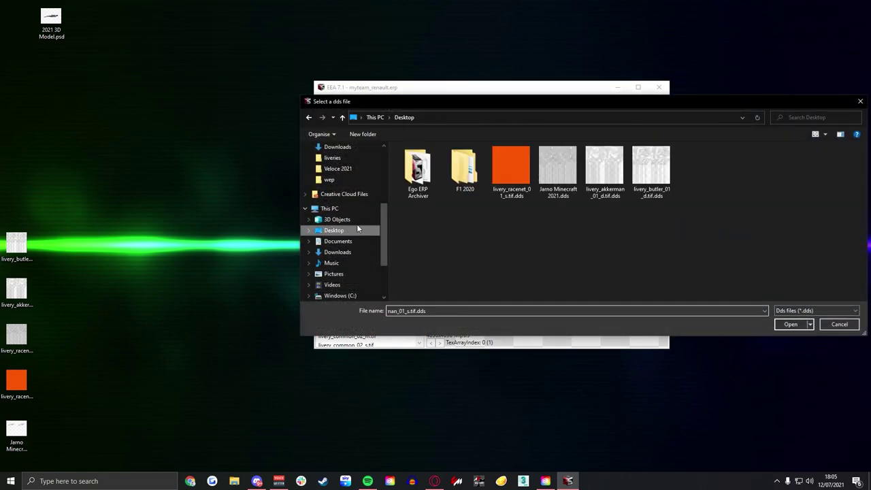
pyautogui.doubleClick(513, 172)
pyautogui.click(793, 323)
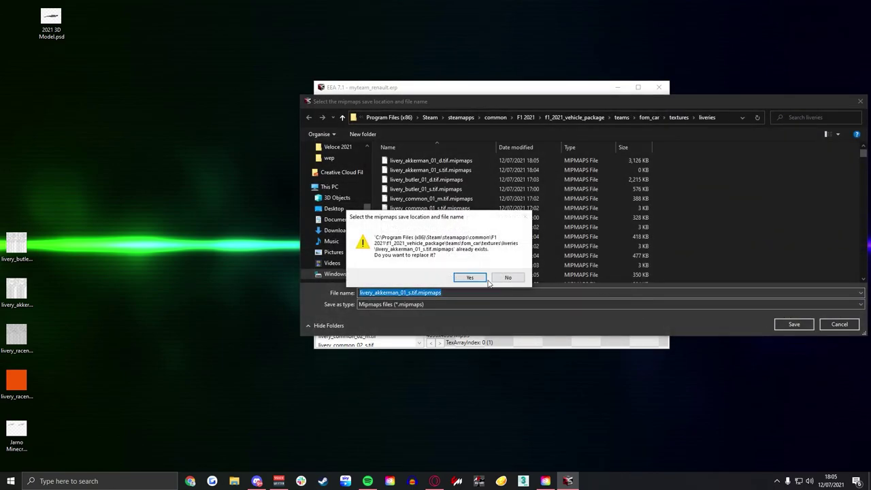
pyautogui.click(458, 276)
# Save myteam_renault.erp, overwriting the existing file.
pyautogui.click(334, 119)
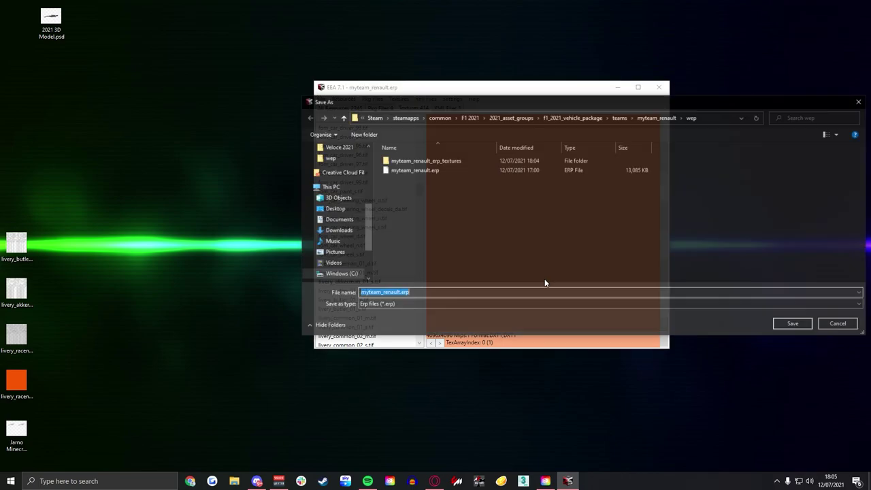
pyautogui.click(793, 323)
pyautogui.click(471, 278)
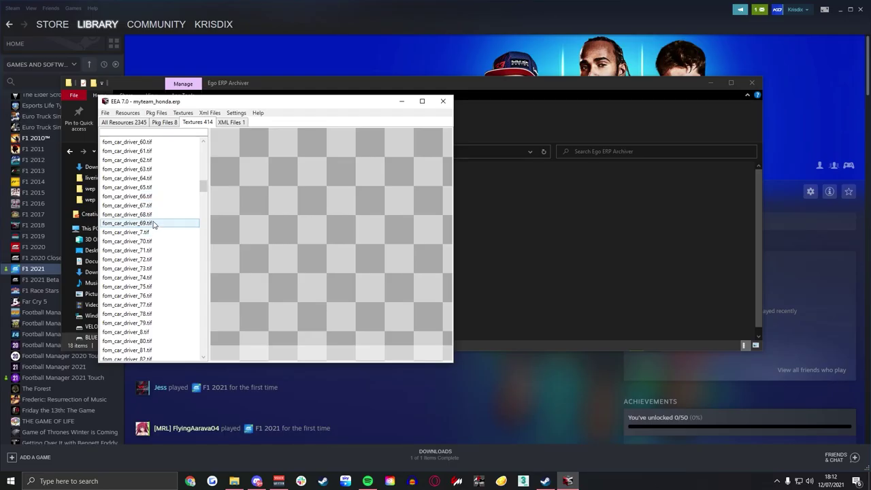
# In myteam_honda.erp, replace fom_car_driver_69.tif with the desktop's fom_driver_69.tif.dds, overwriting the mipmaps.
pyautogui.click(155, 225)
pyautogui.click(182, 112)
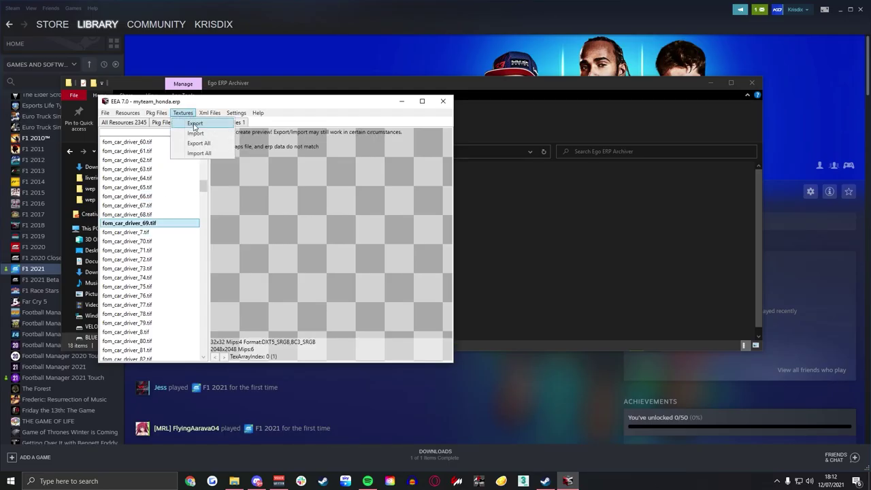
pyautogui.click(194, 125)
pyautogui.click(152, 236)
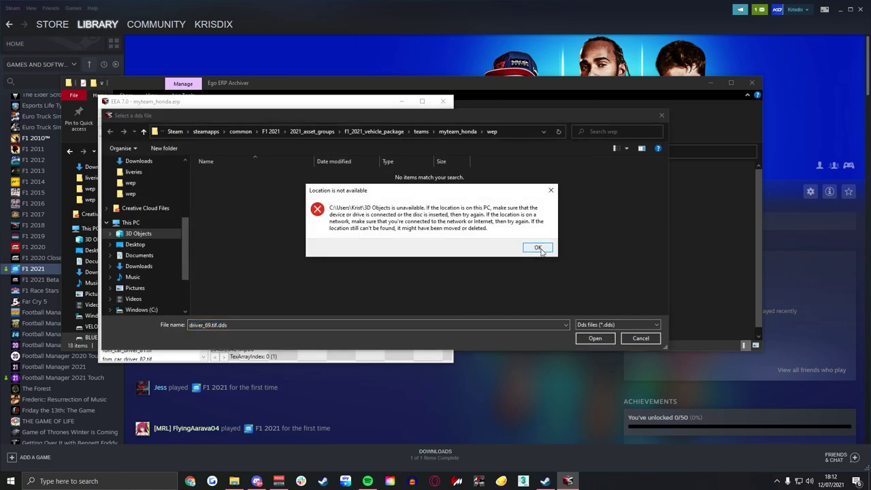
pyautogui.click(537, 248)
pyautogui.click(156, 245)
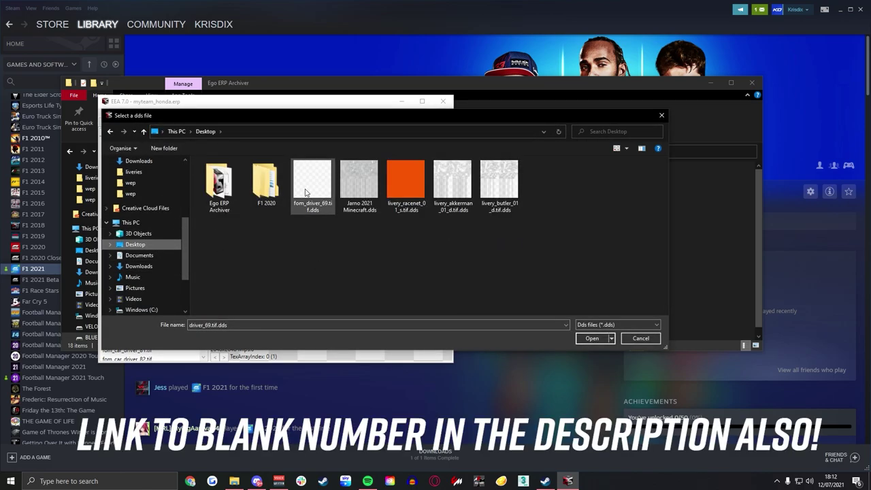
pyautogui.doubleClick(311, 163)
pyautogui.click(578, 338)
pyautogui.click(467, 276)
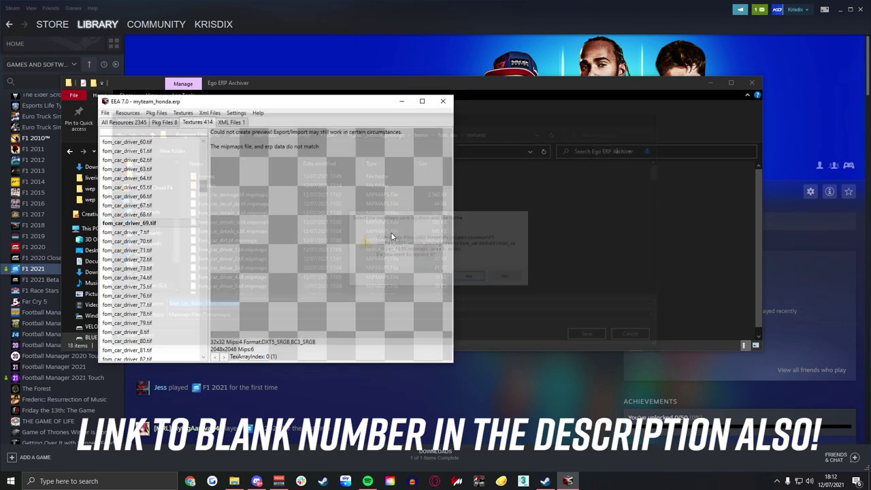
# Save the modified myteam_honda.erp archive over the existing file.
pyautogui.click(105, 112)
pyautogui.click(120, 134)
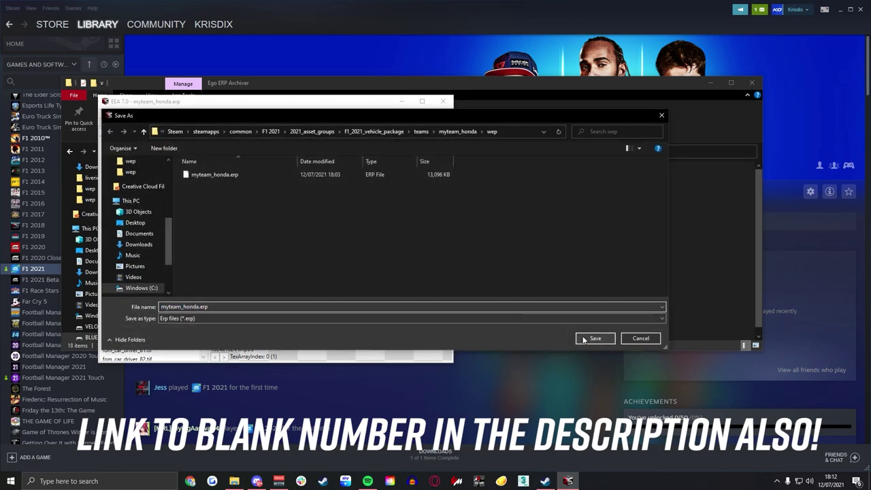
pyautogui.click(594, 338)
pyautogui.click(470, 278)
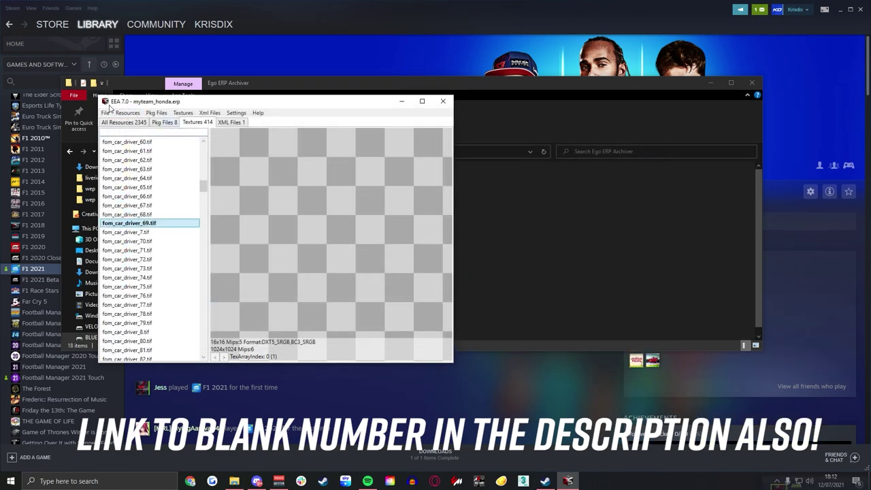
# Open myteam_mercedes.erp from the teams' myteam_mercedes wep folder.
pyautogui.click(106, 113)
pyautogui.click(120, 133)
pyautogui.click(366, 132)
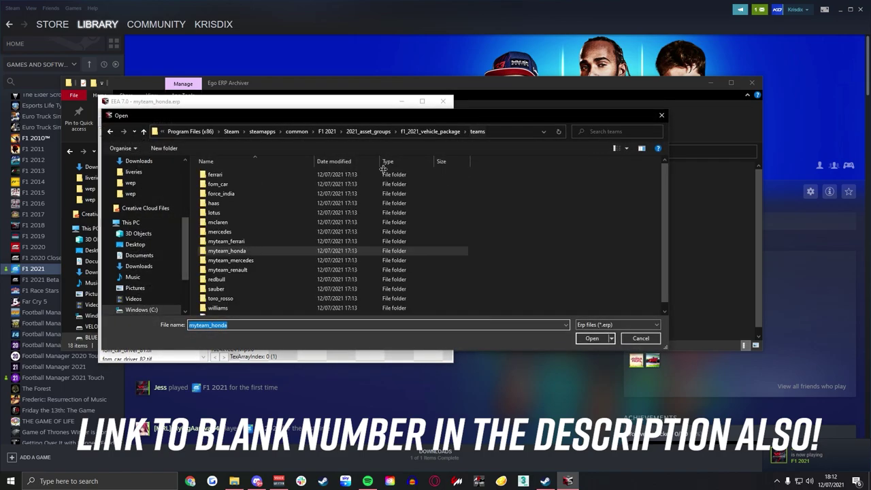
pyautogui.doubleClick(282, 261)
pyautogui.doubleClick(239, 175)
pyautogui.doubleClick(238, 175)
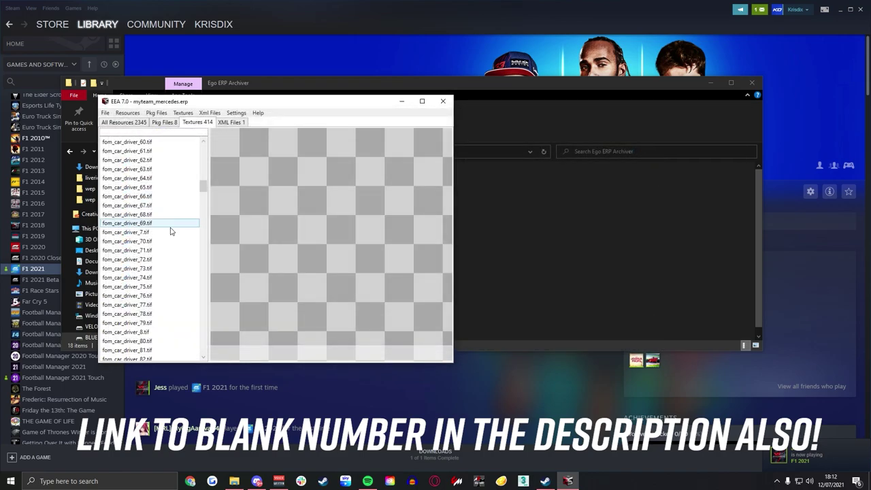
# Import fom_driver_69.tif.dds into myteam_mercedes.erp, replacing the existing mipmaps.
pyautogui.click(185, 112)
pyautogui.click(197, 134)
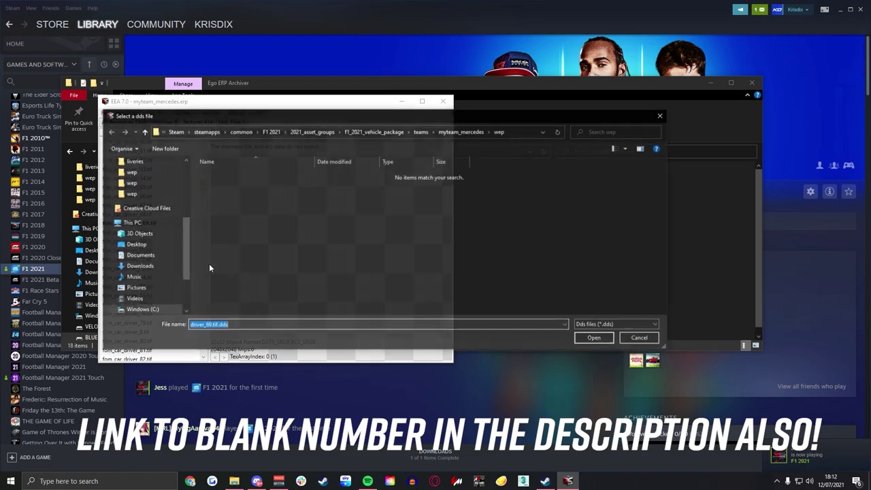
pyautogui.click(135, 245)
pyautogui.doubleClick(312, 183)
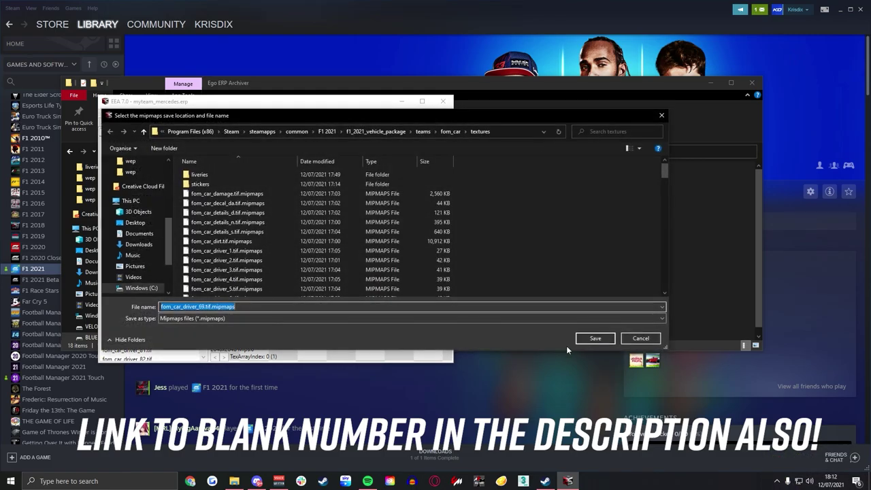
pyautogui.click(595, 338)
pyautogui.click(476, 278)
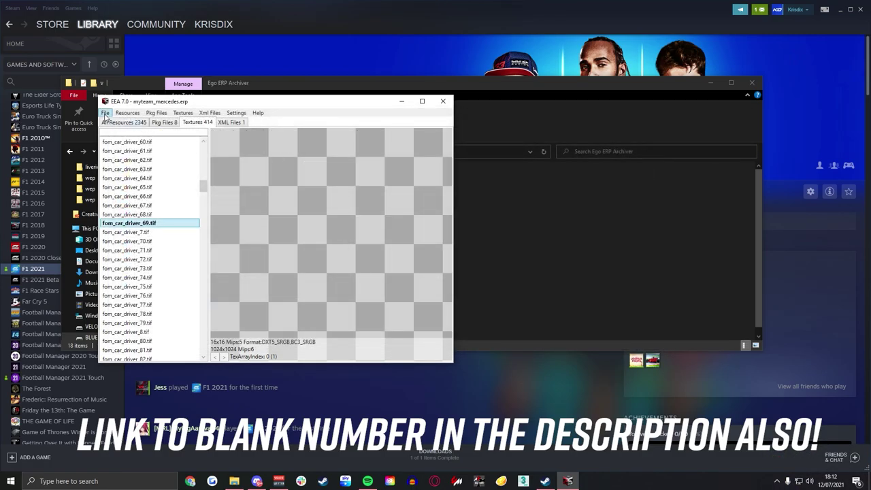
# Browse the myteam_renault folders for another ERP archive, returning to the wep folder.
pyautogui.click(117, 123)
pyautogui.click(420, 132)
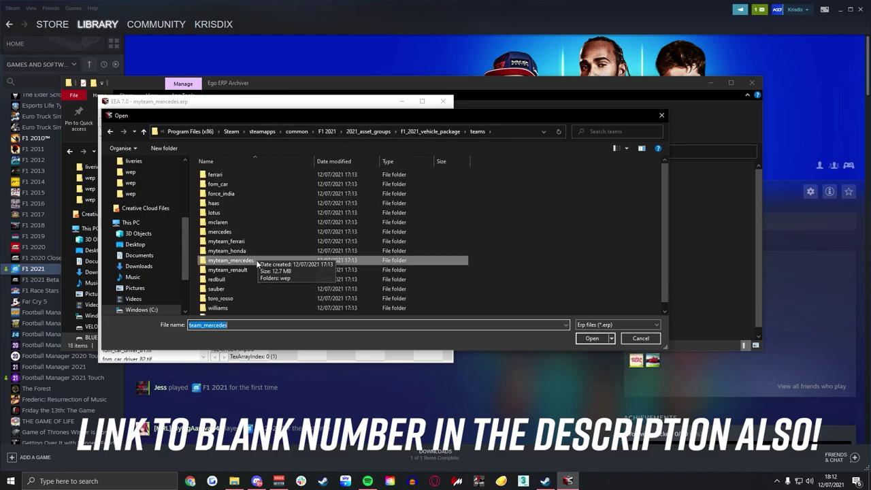
pyautogui.doubleClick(254, 264)
pyautogui.doubleClick(228, 174)
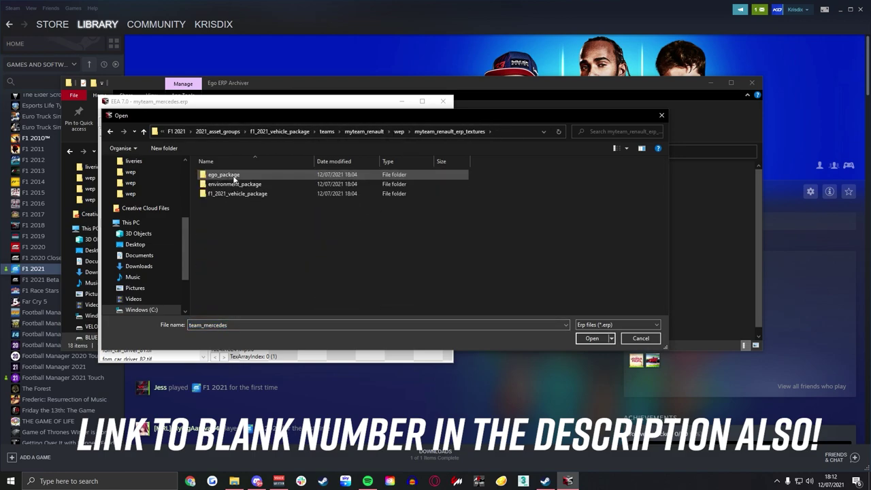
pyautogui.click(398, 132)
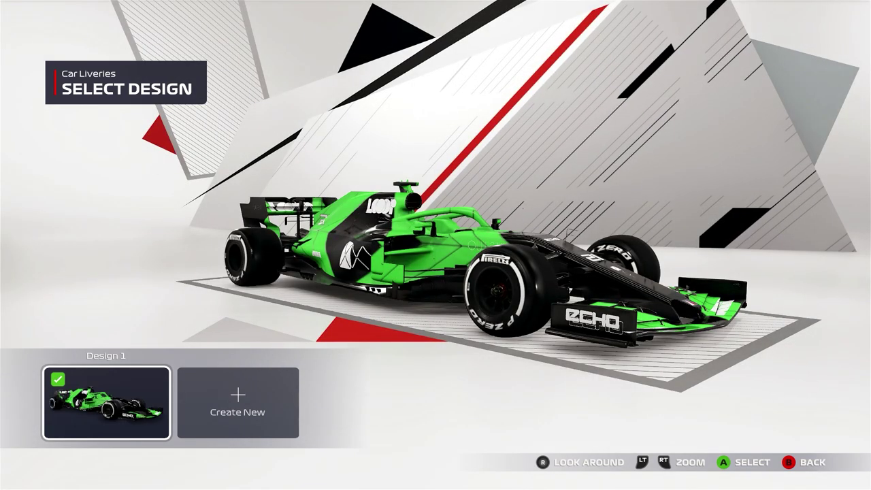
# Preview a new design's base liveries, then leave the livery editor for the Showroom.
pyautogui.click(237, 401)
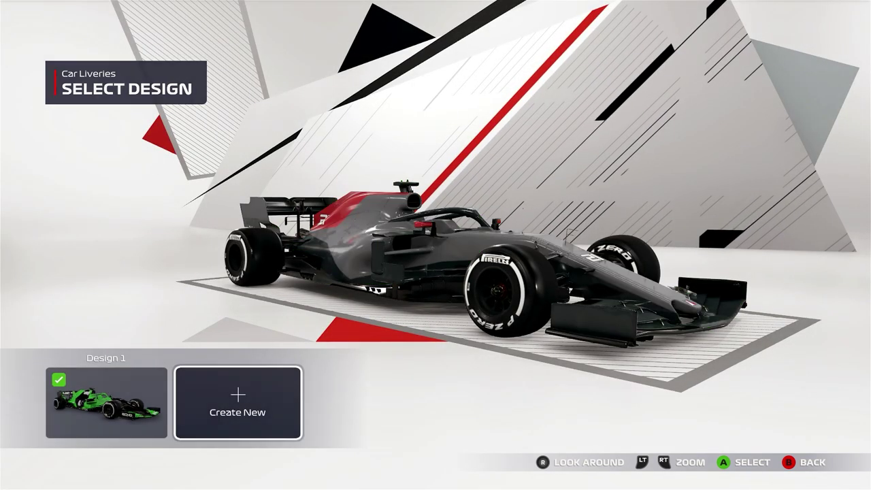
pyautogui.press('Return')
pyautogui.press('Return')
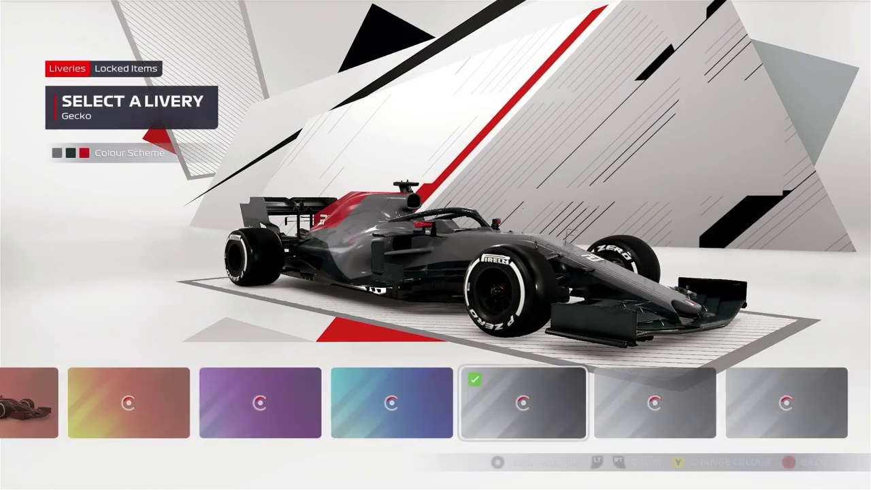
pyautogui.press('Left')
pyautogui.press('Left')
pyautogui.press('Left')
pyautogui.press('Left')
pyautogui.press('Escape')
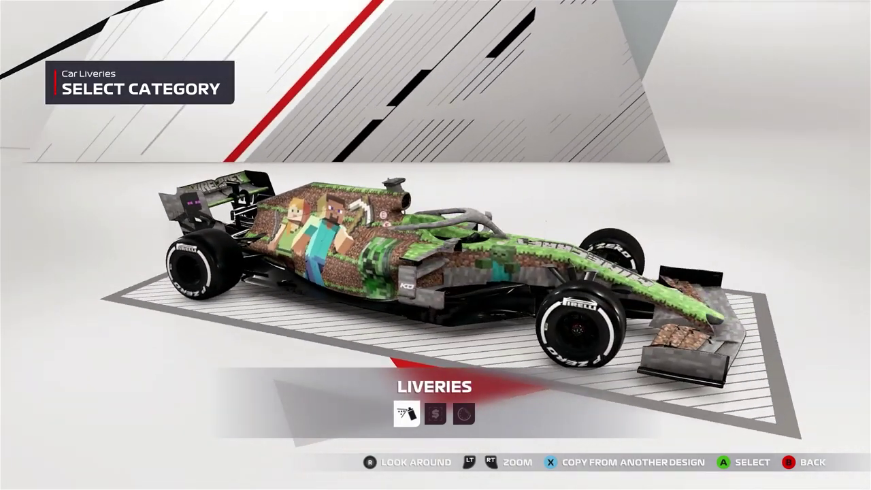
pyautogui.press('Escape')
pyautogui.press('Escape')
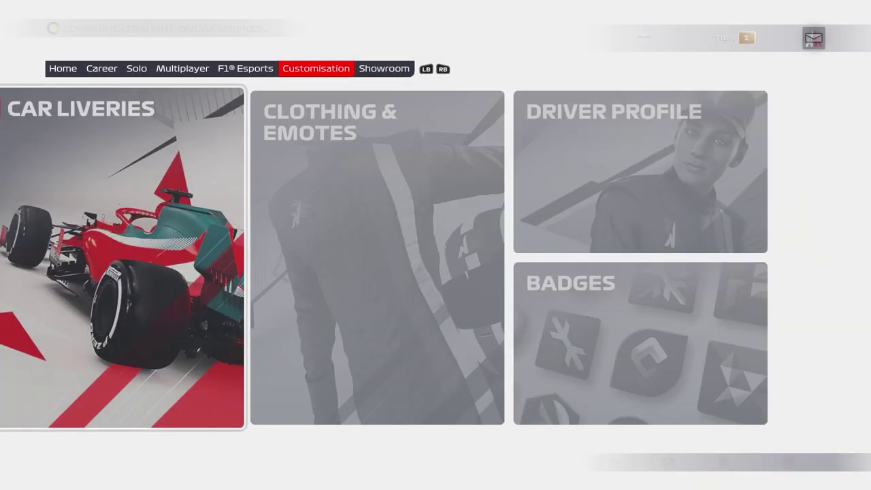
pyautogui.press('e')
pyautogui.press('Right')
pyautogui.press('Right')
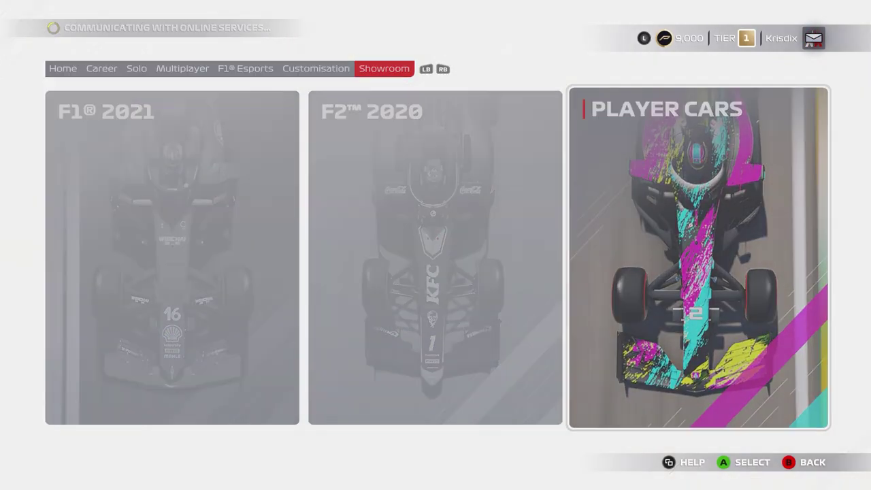